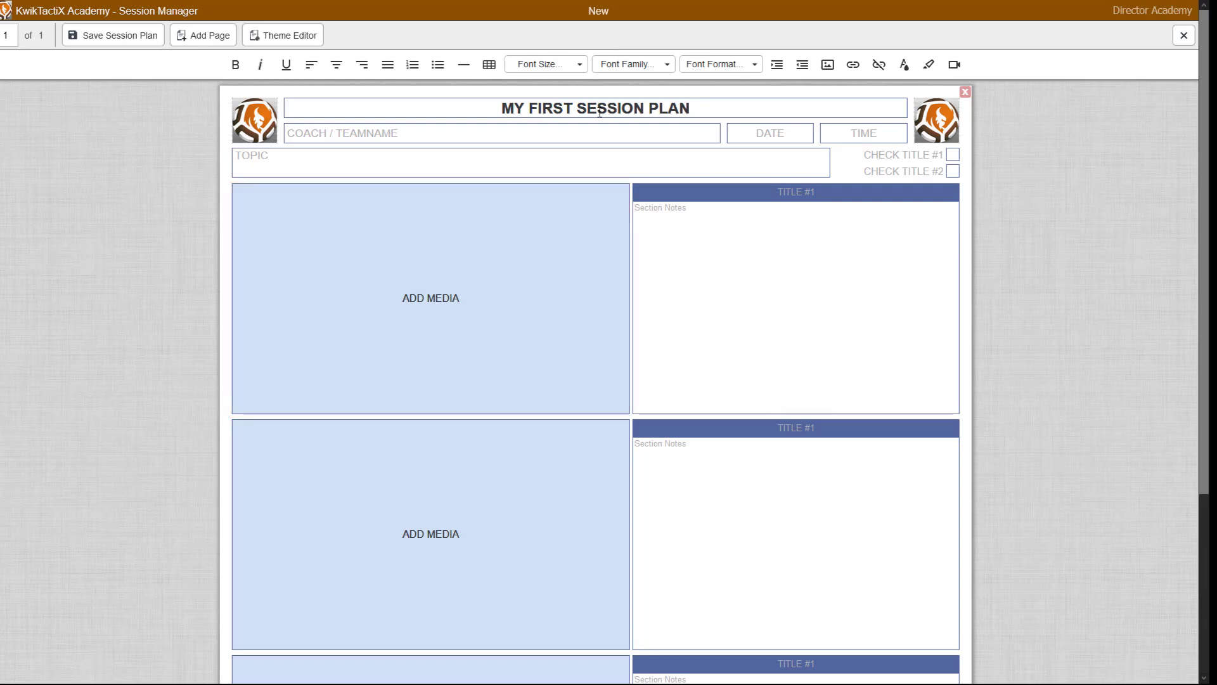
Insert test image 1.jpg from the My Images folder into the first media box
mouse_move(379, 225)
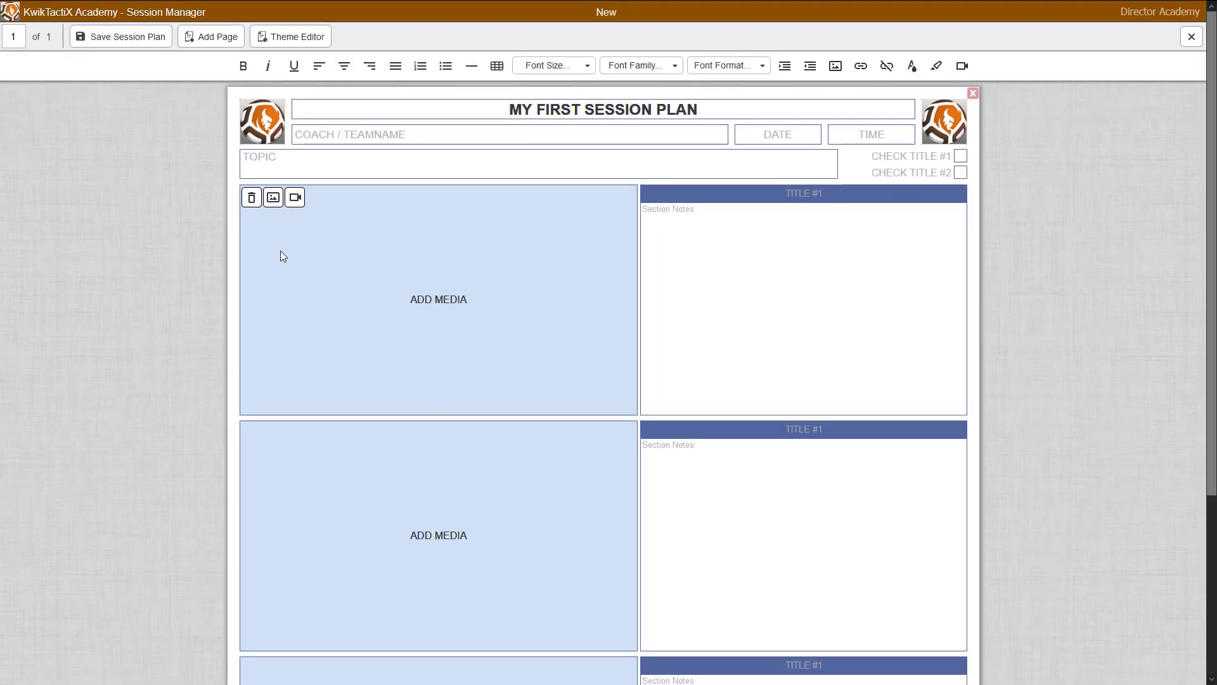
click(273, 199)
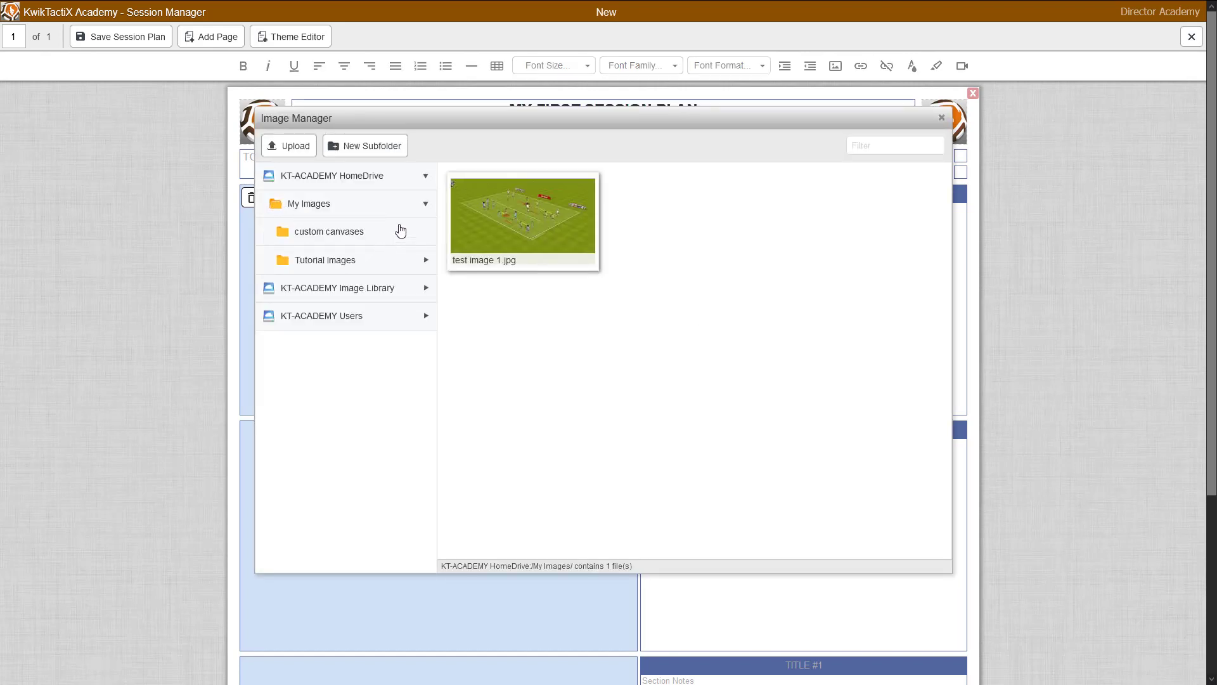
click(390, 208)
click(383, 229)
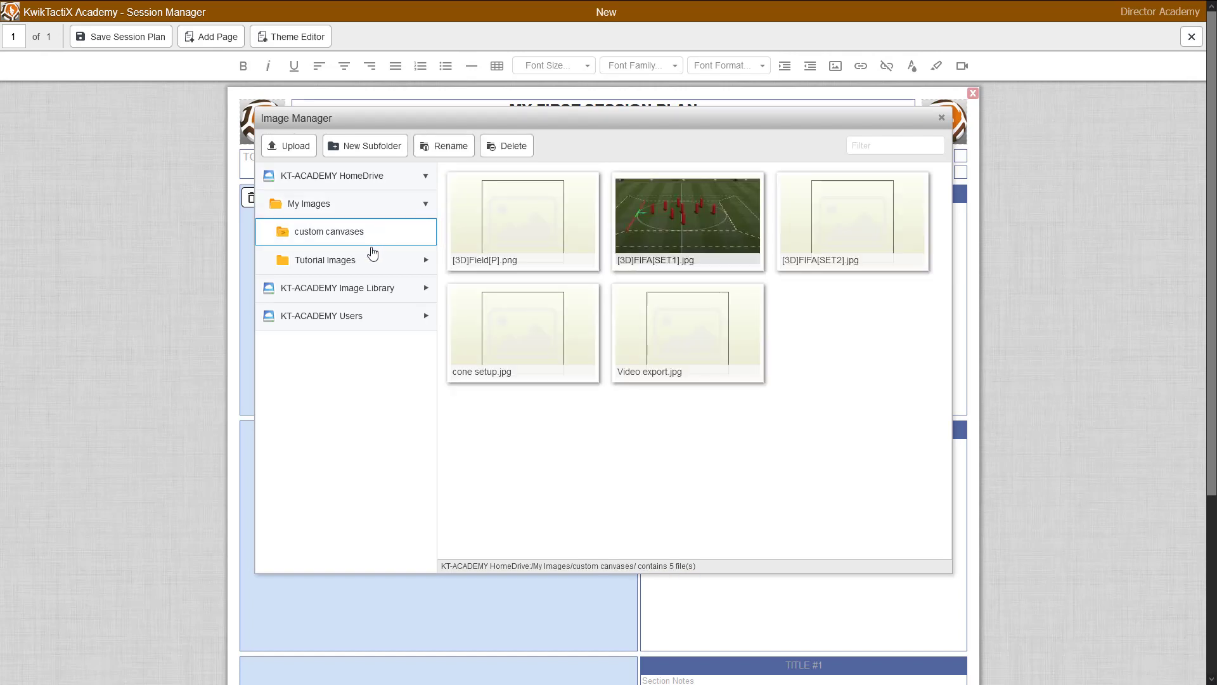
click(367, 213)
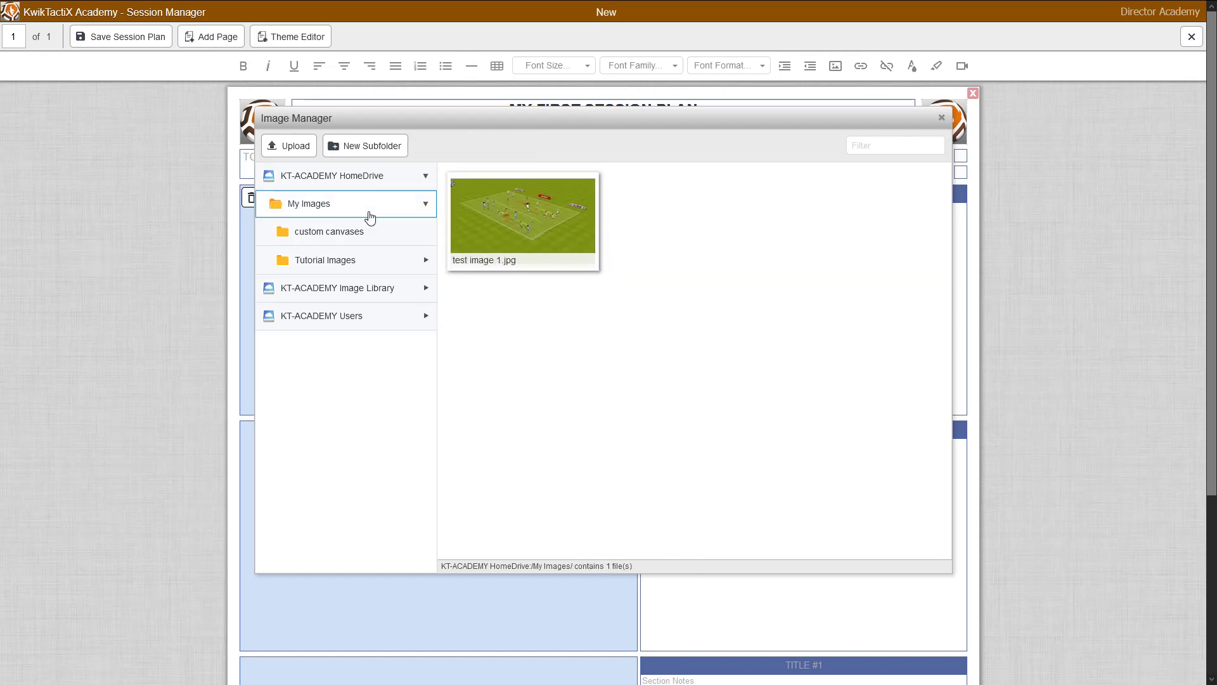
double_click(543, 229)
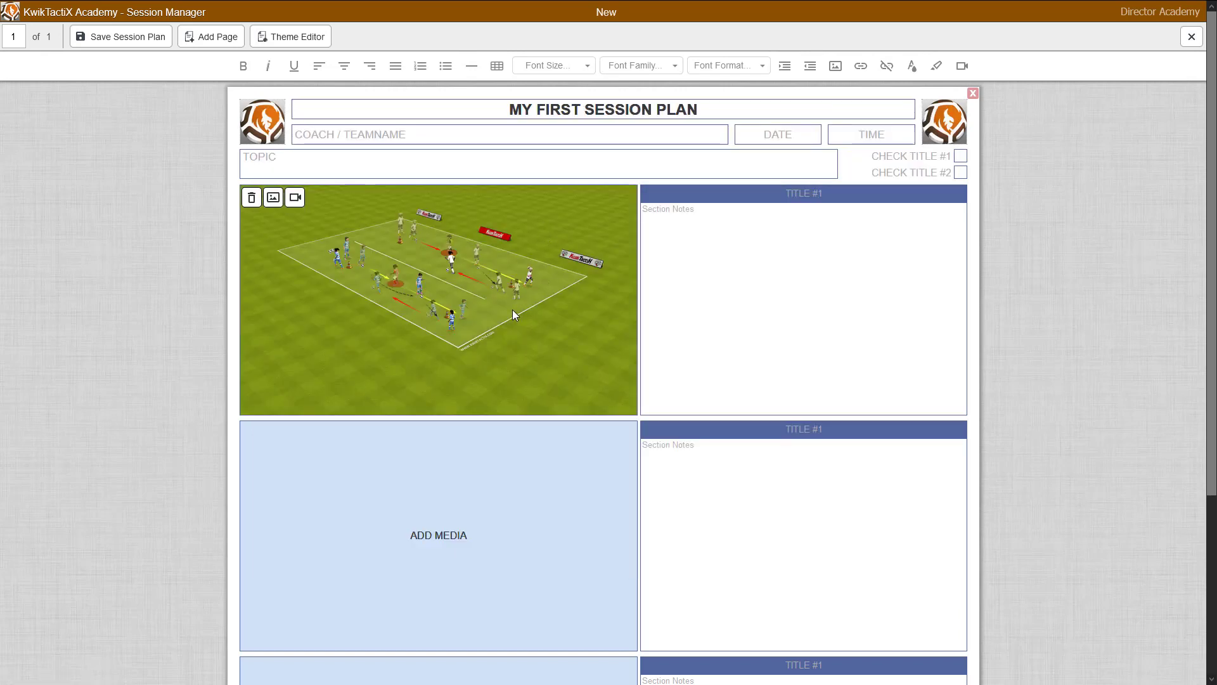
click(668, 346)
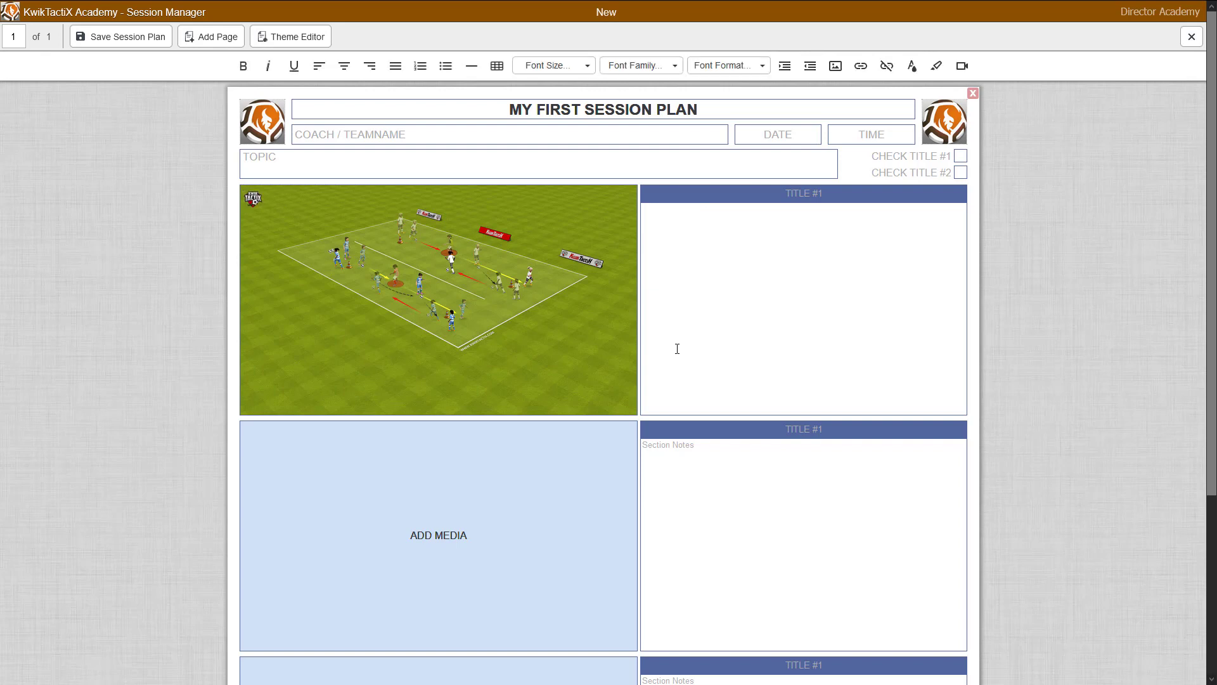
Insert the rare-goals-in-football video from the My Videos folder into the second media box
mouse_move(480, 485)
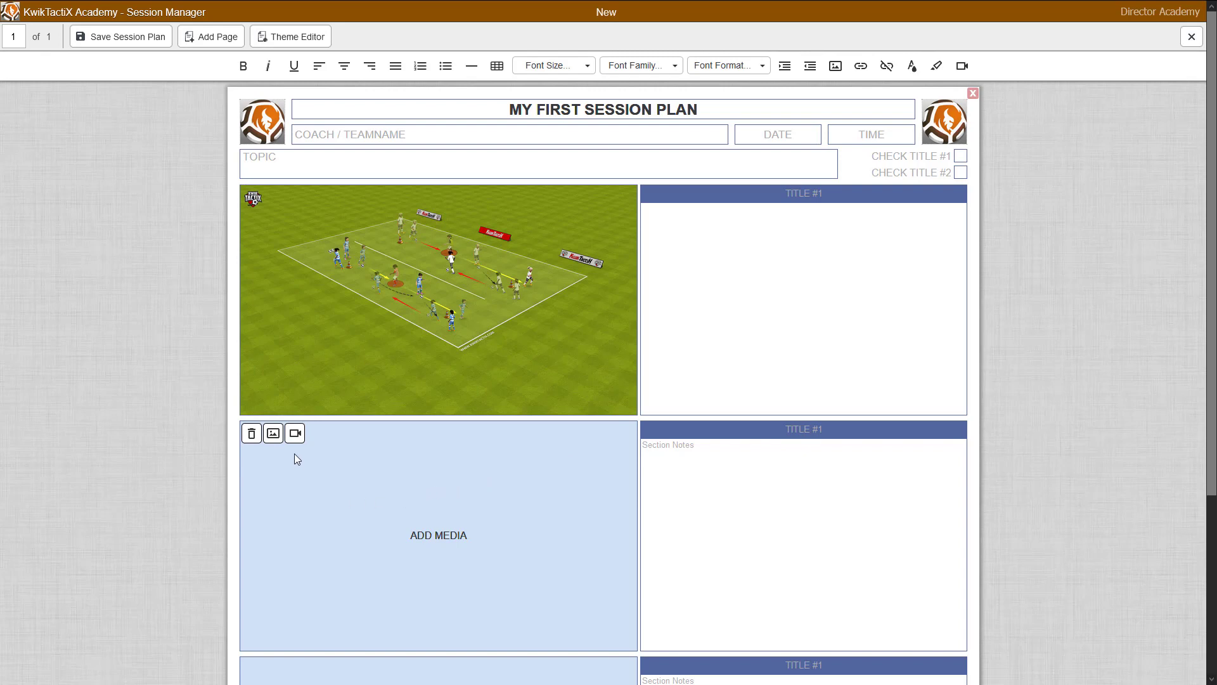
click(295, 434)
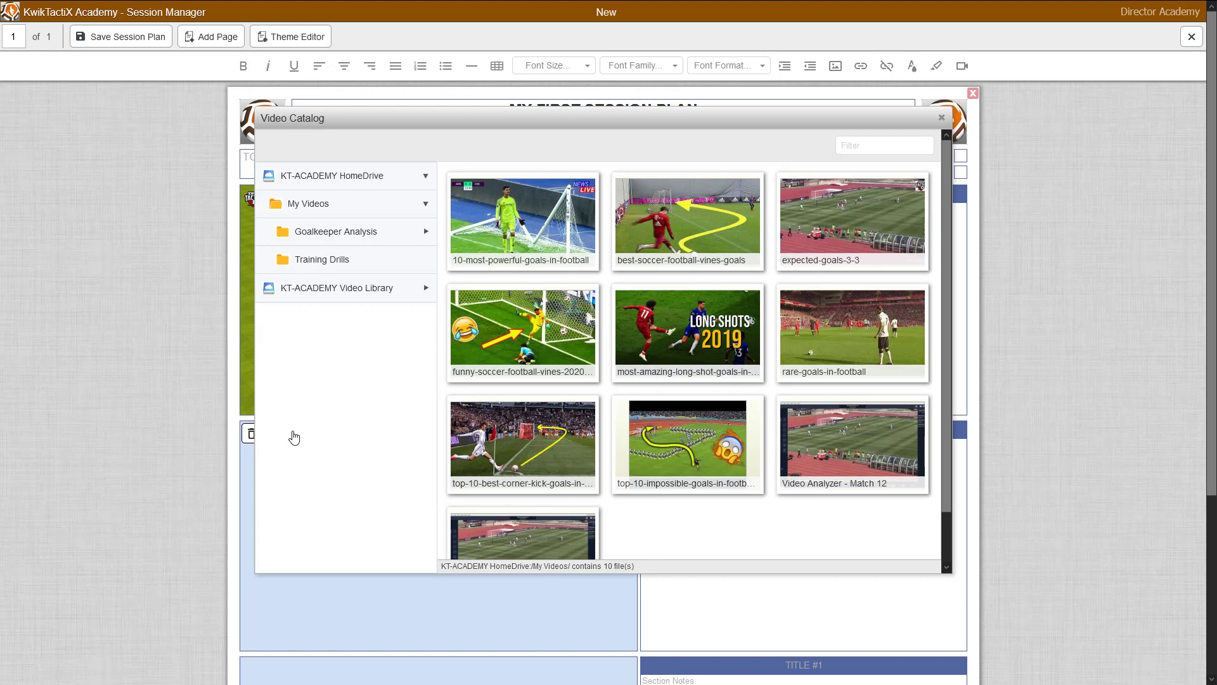
click(868, 347)
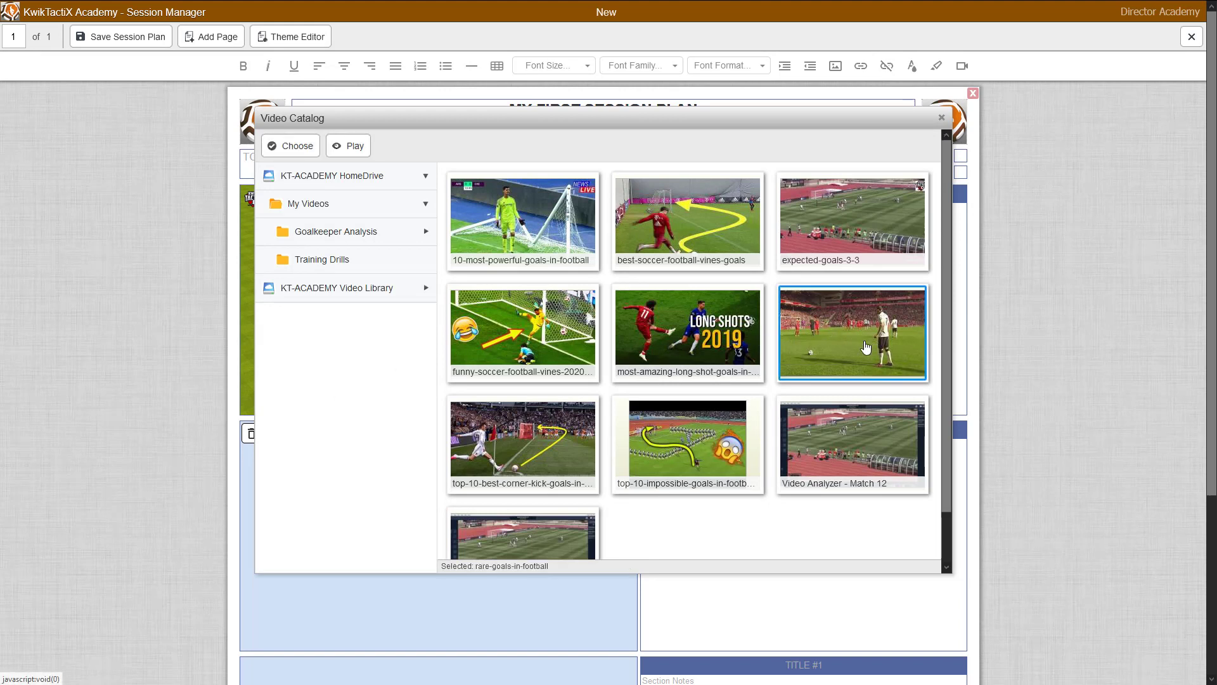
double_click(867, 347)
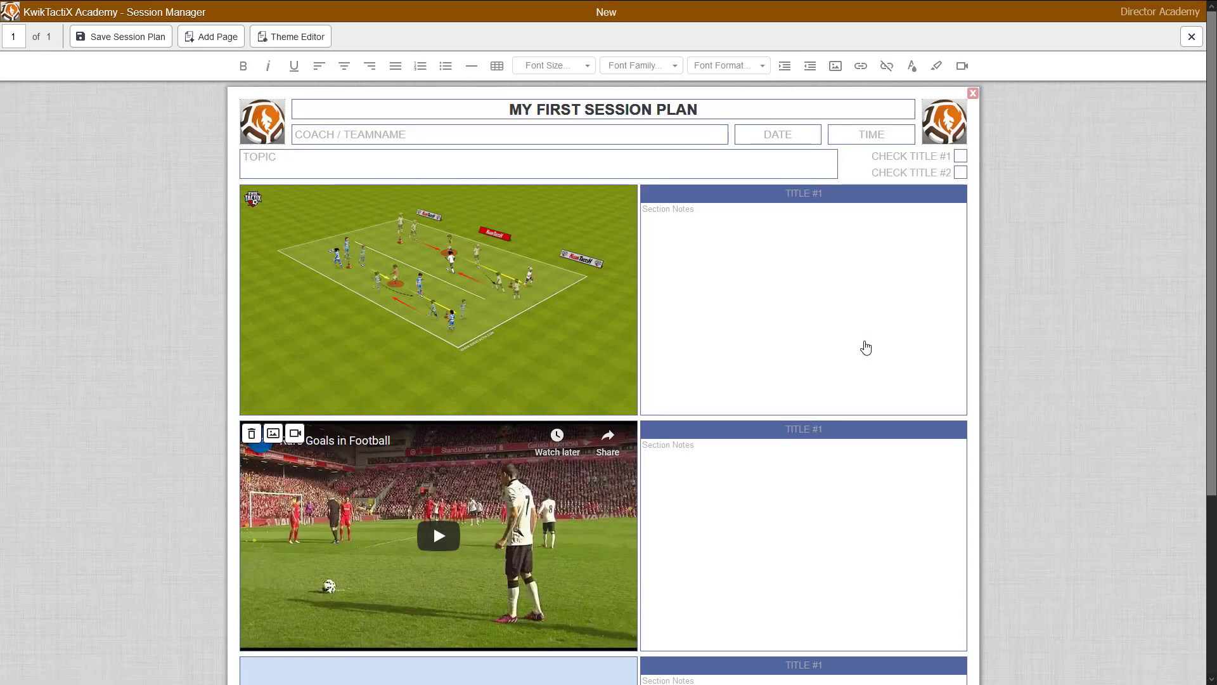
click(663, 499)
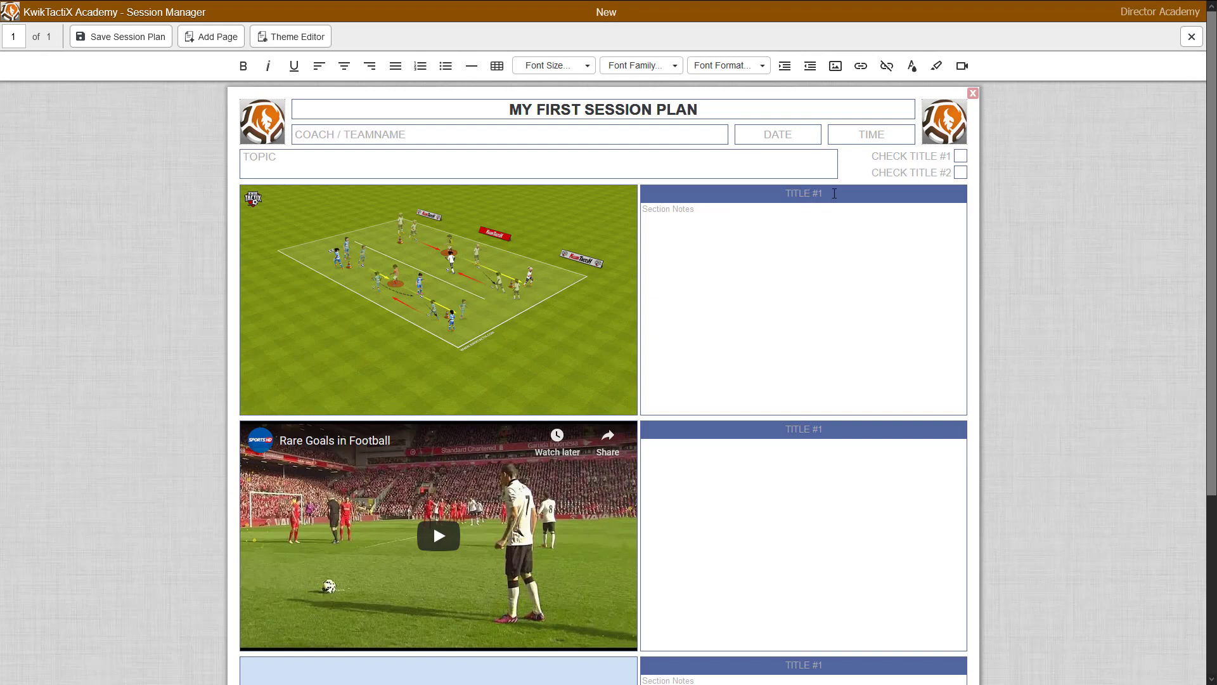
Title the first section MY TITLE
click(835, 194)
text(MY TITLE)
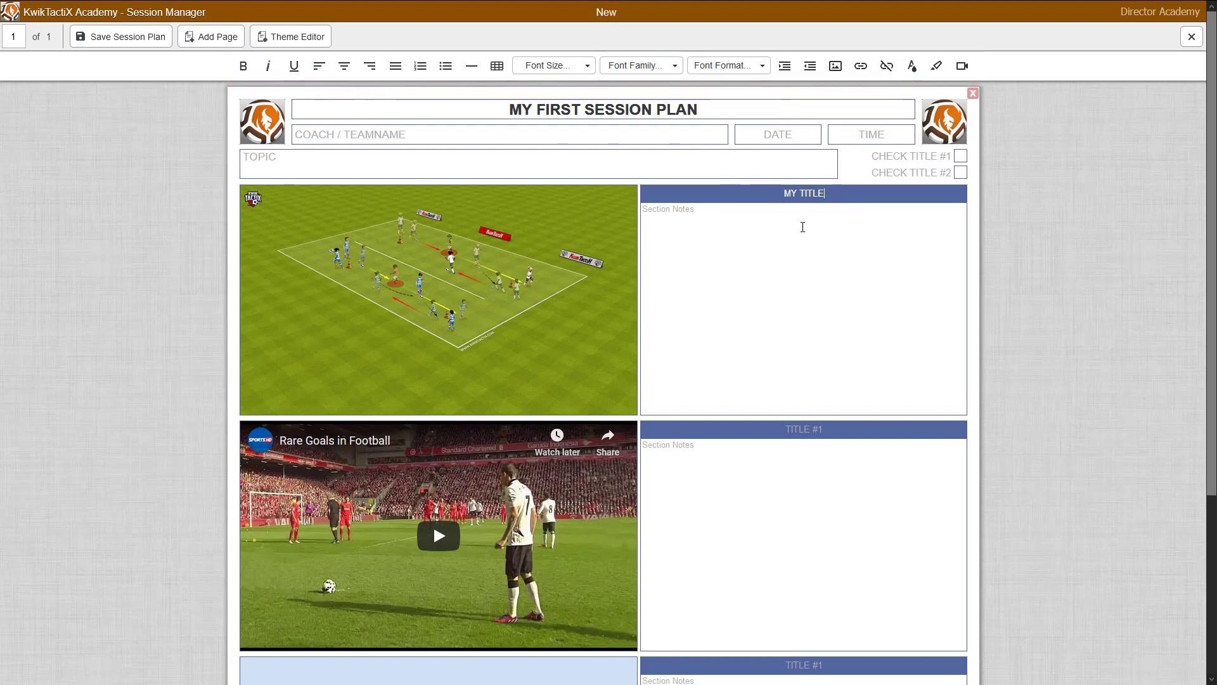
Insert test image 1.jpg from the My Images folder into the first section's notes
click(727, 230)
click(836, 71)
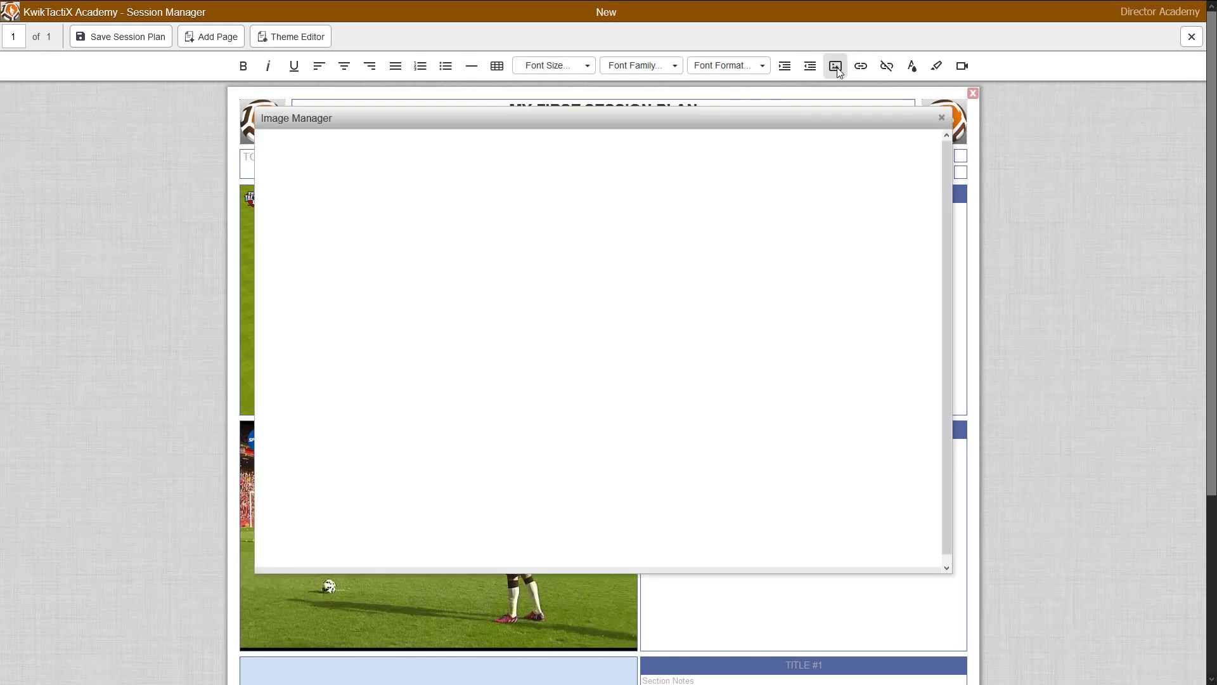
click(424, 260)
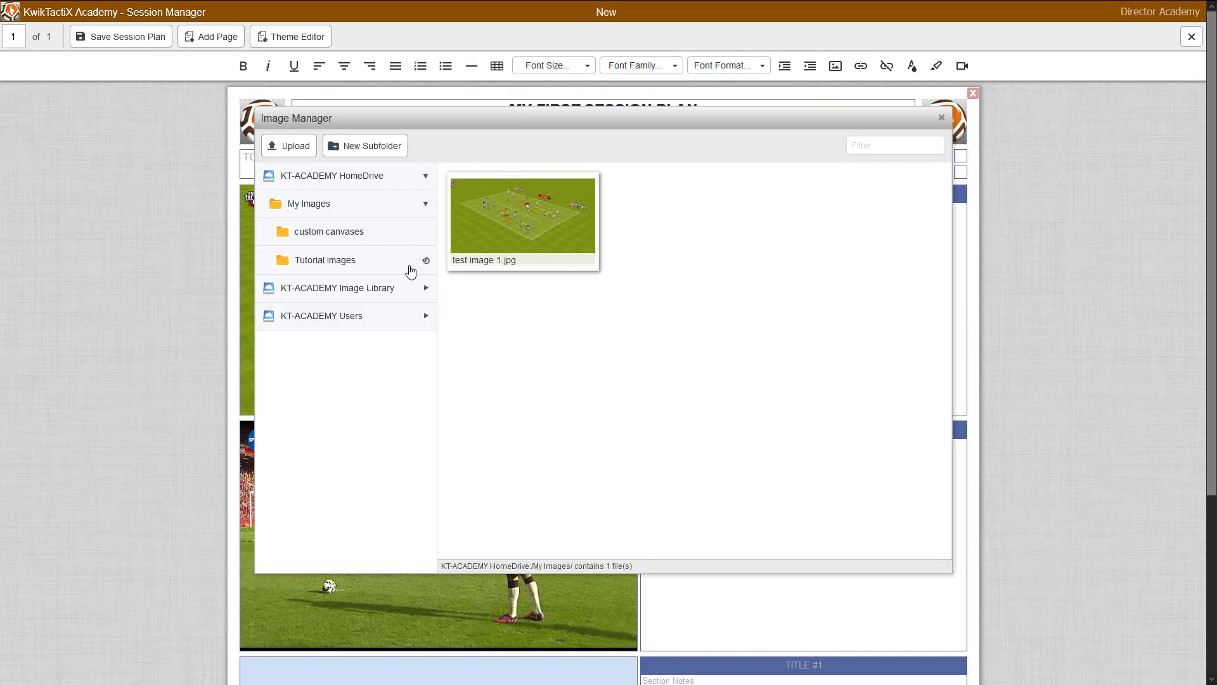
click(383, 289)
click(383, 271)
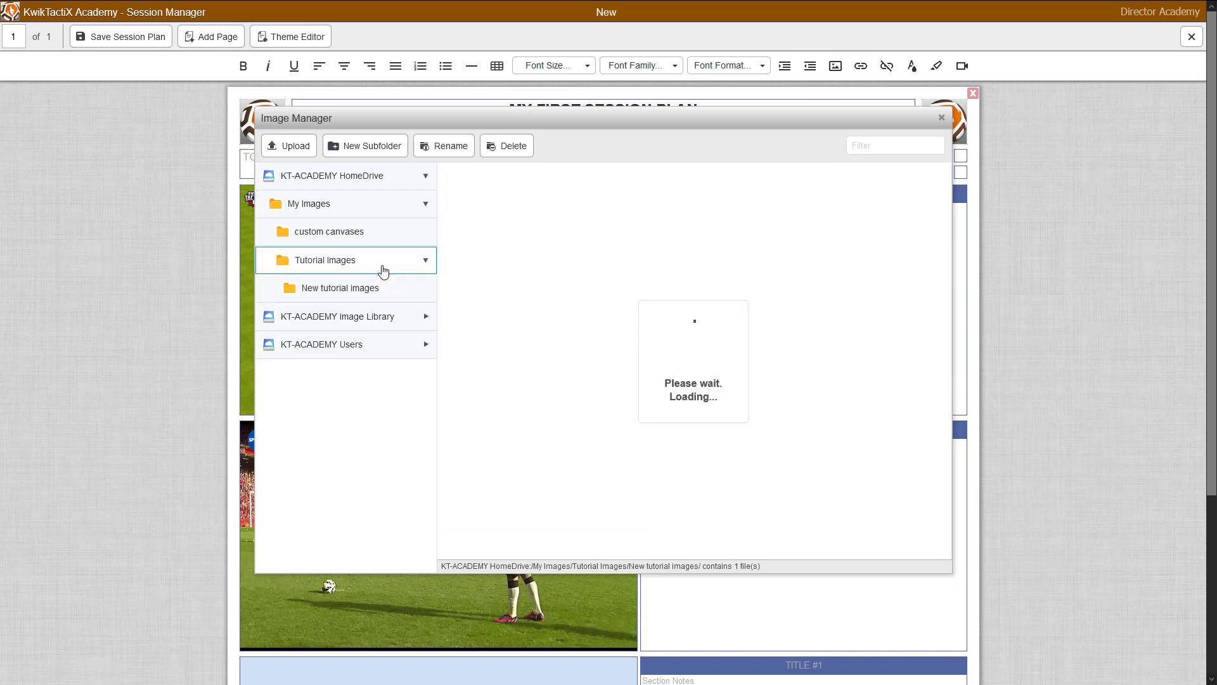
click(394, 216)
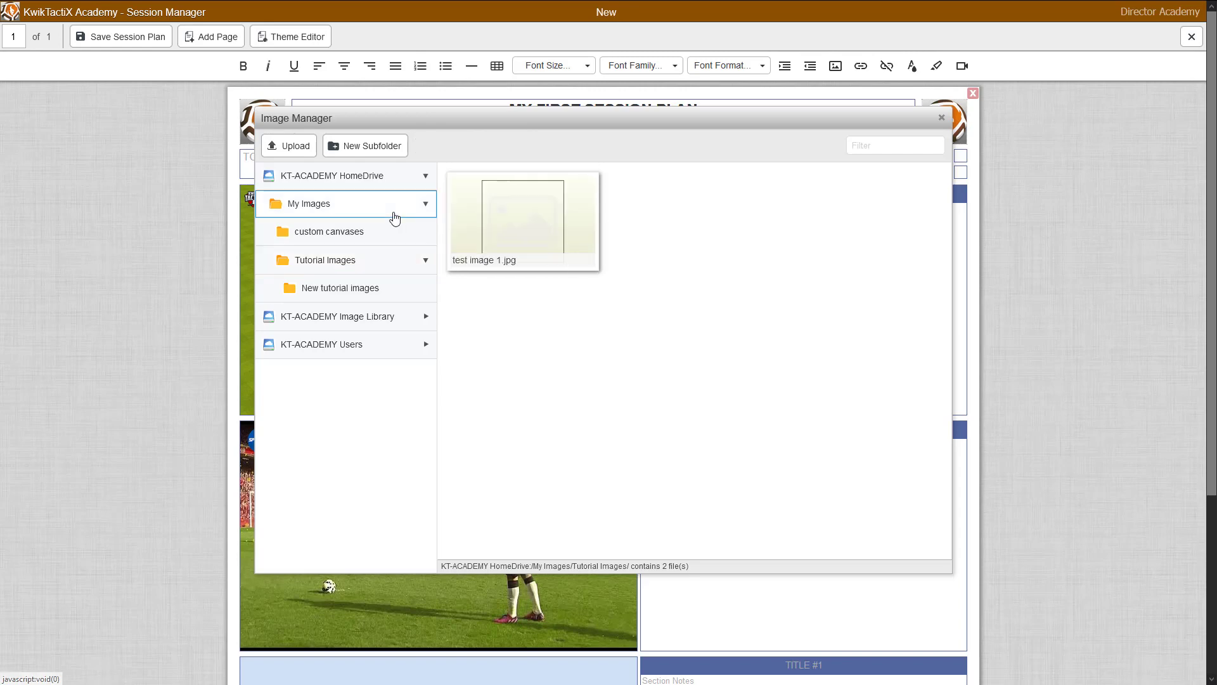
double_click(538, 222)
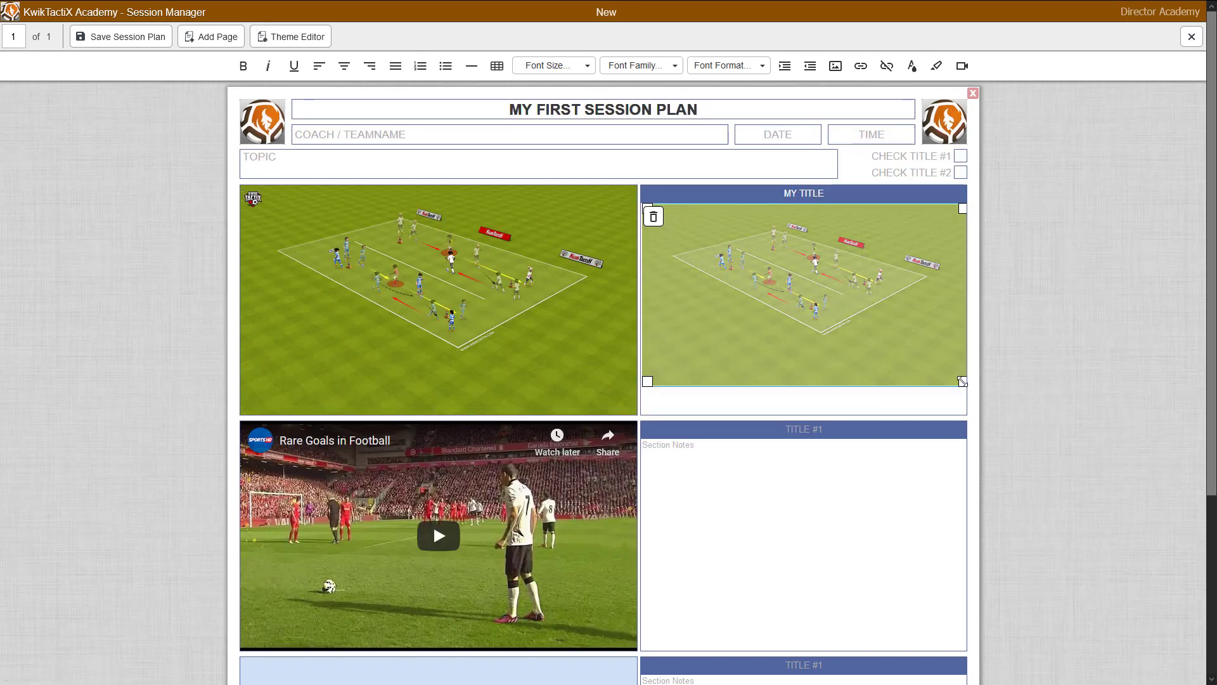
Shrink the image in the first section's notes slightly, keeping it just within the width of the notes box
drag(962, 381, 961, 374)
click(912, 401)
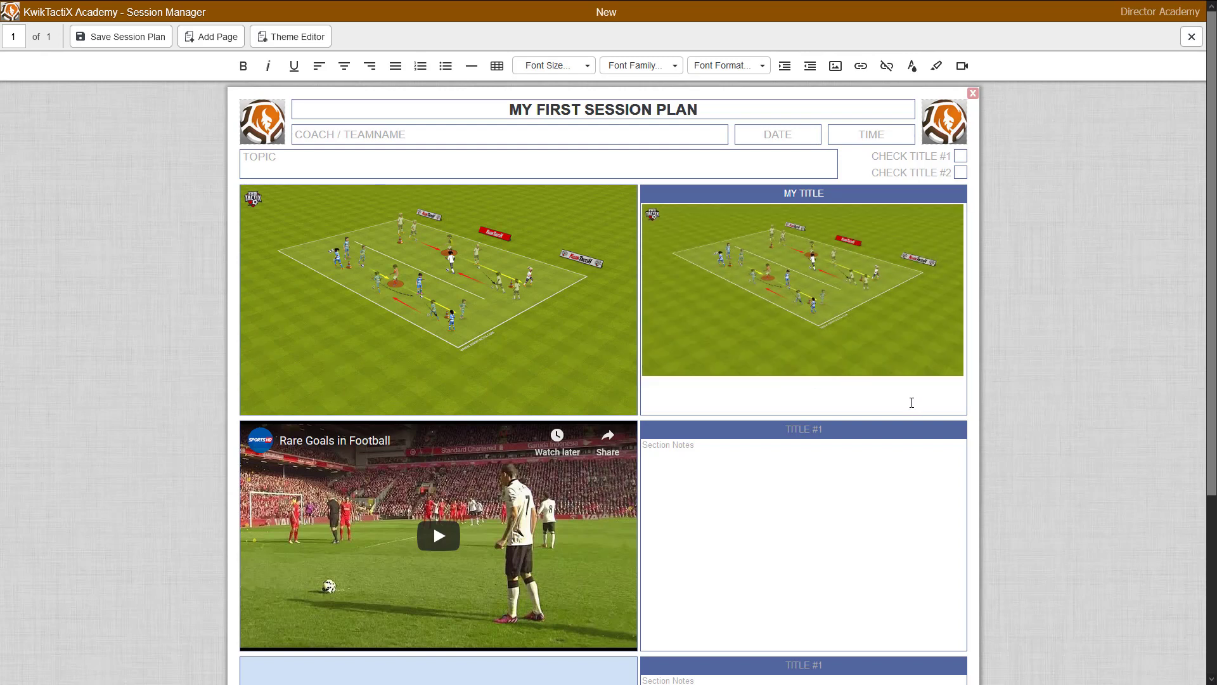
click(956, 372)
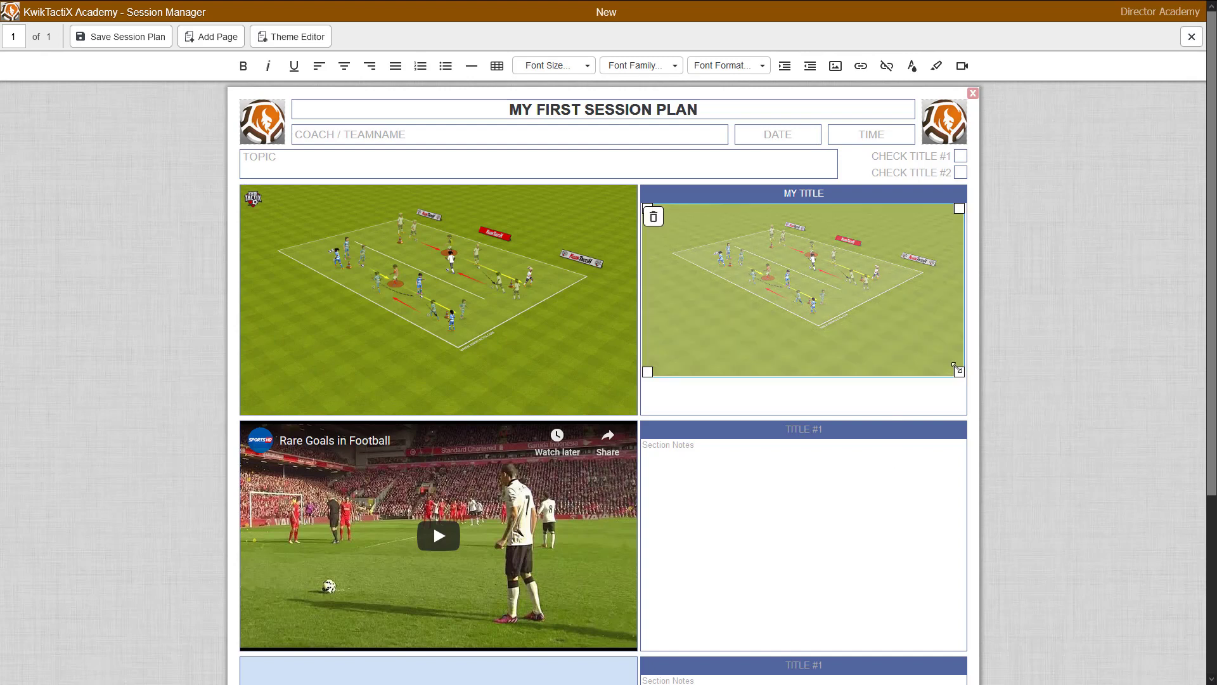
click(972, 406)
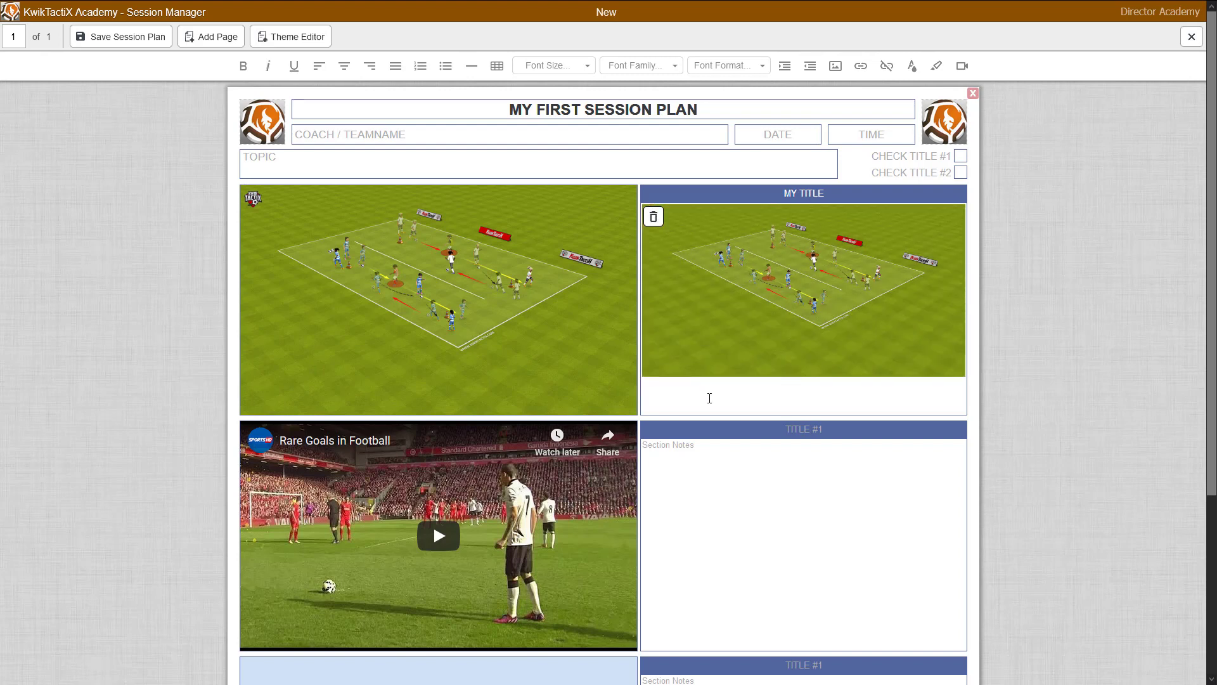
Enter "This is a test notes section" in the second section's notes
click(709, 450)
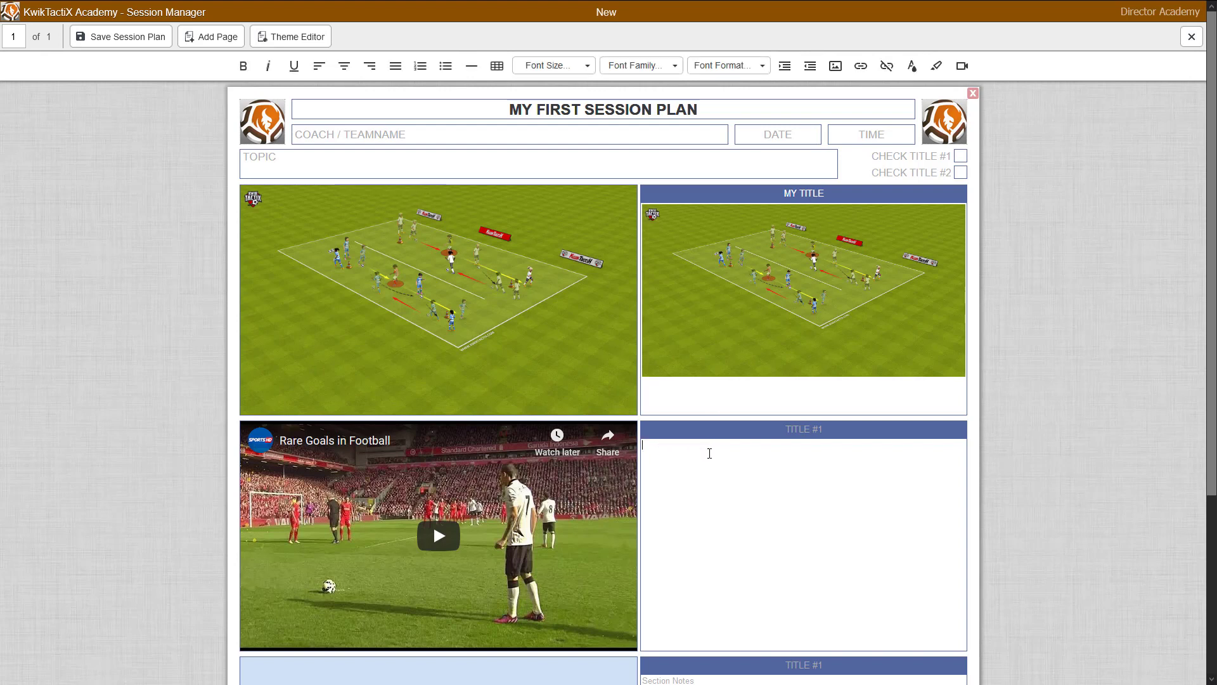
text(This is a)
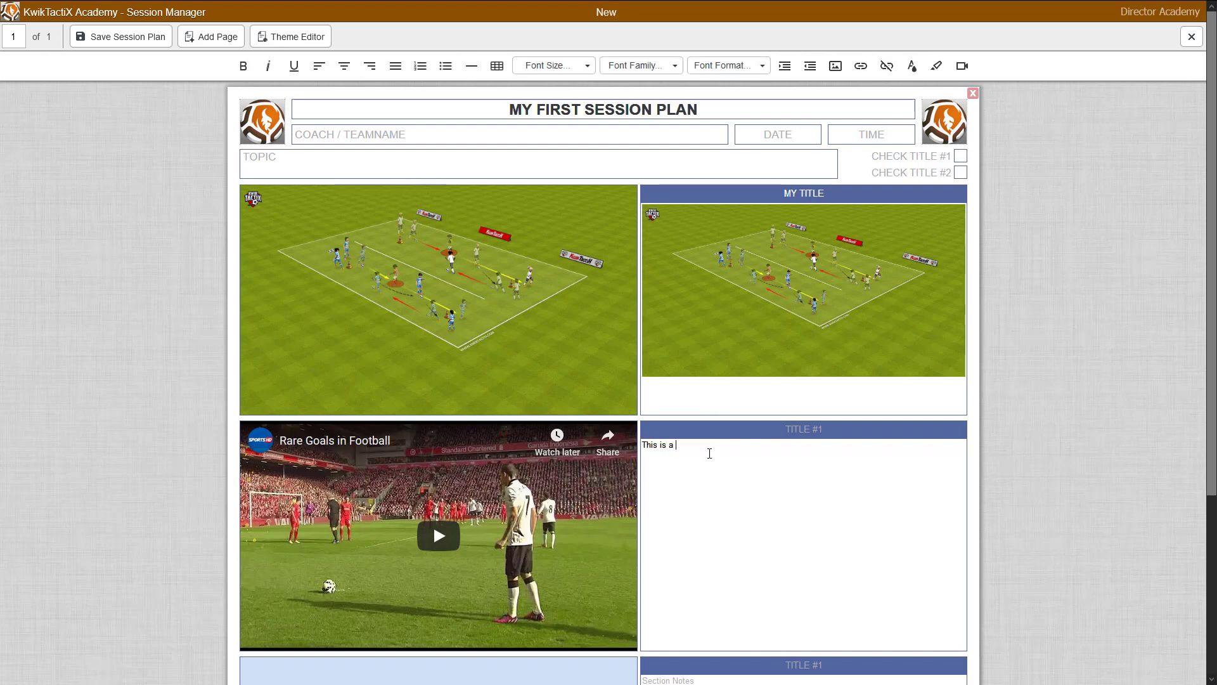
text( test notes)
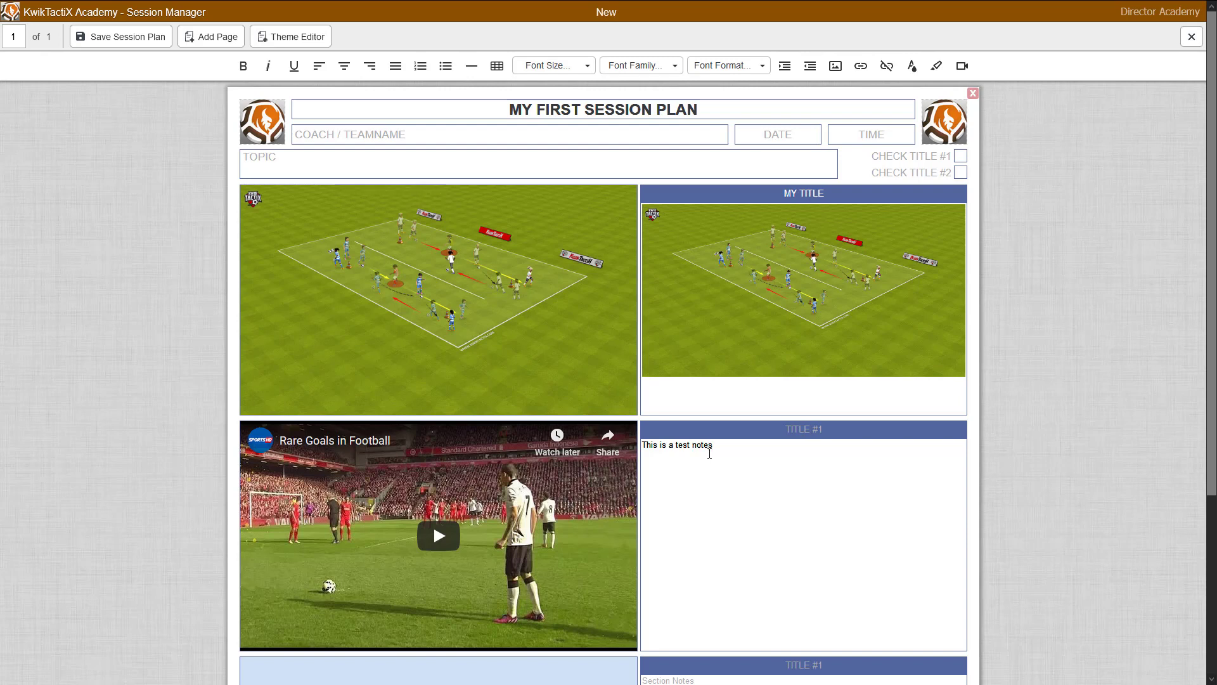
text( section)
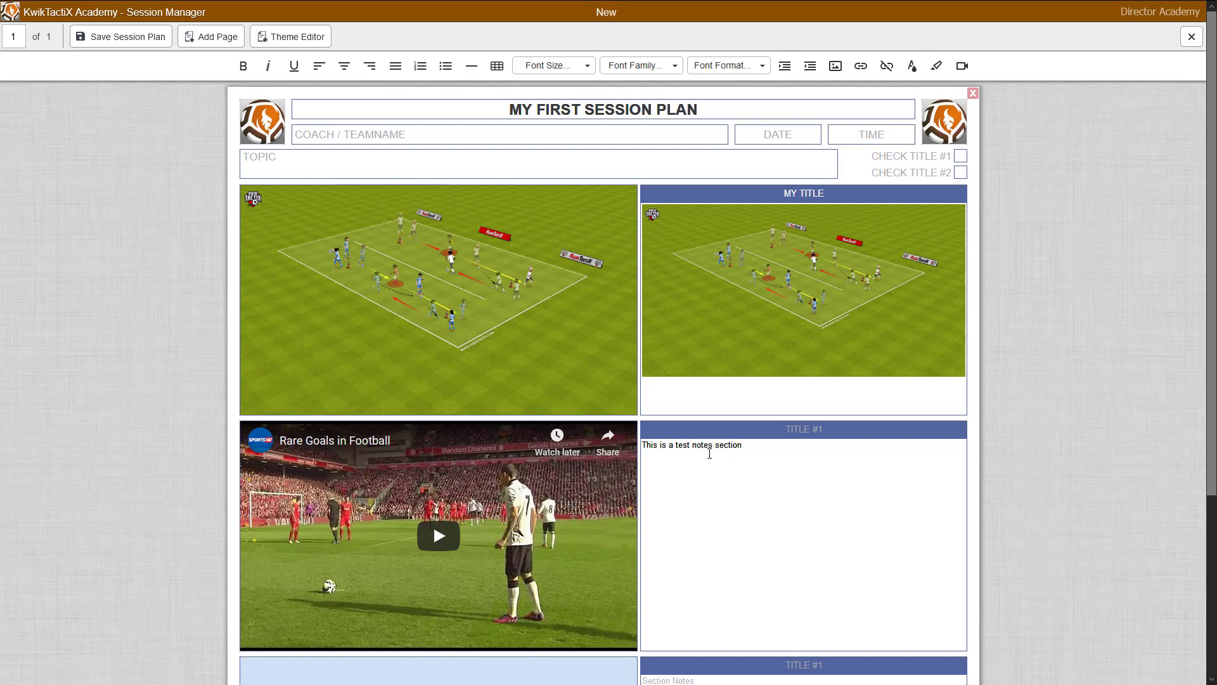
mouse_move(279, 435)
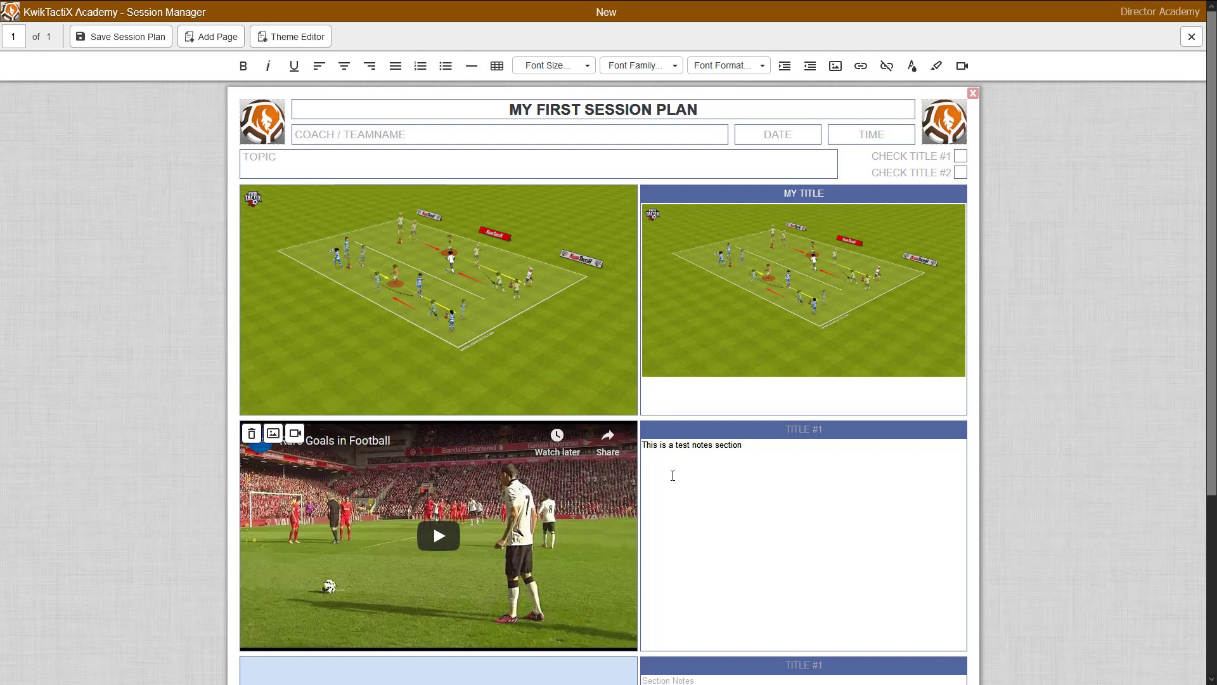
Change the session plan's theme elements to Media Style 7 and Title Style 8
click(297, 39)
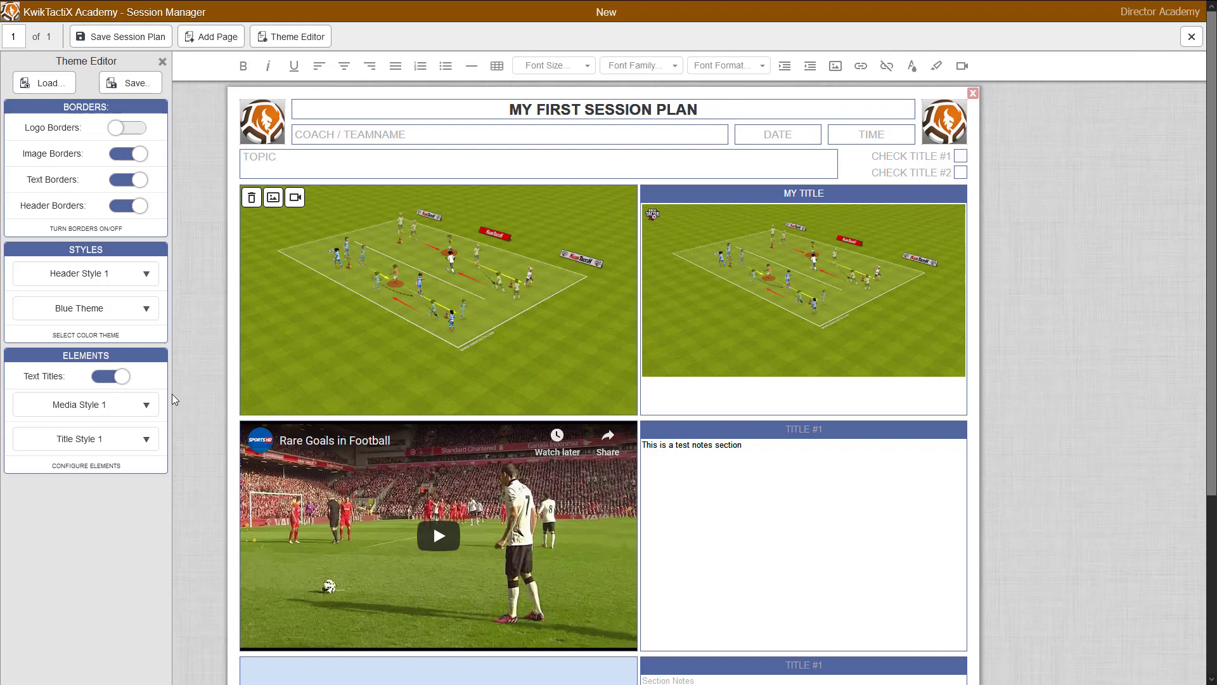
click(113, 405)
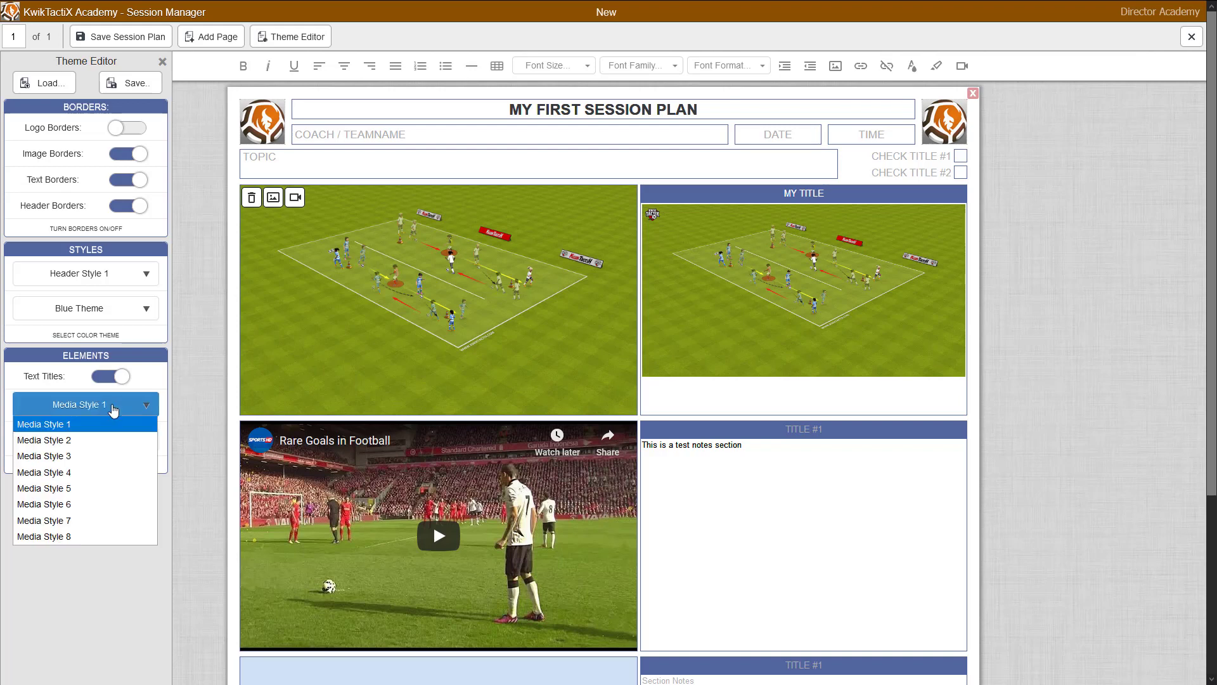
click(81, 518)
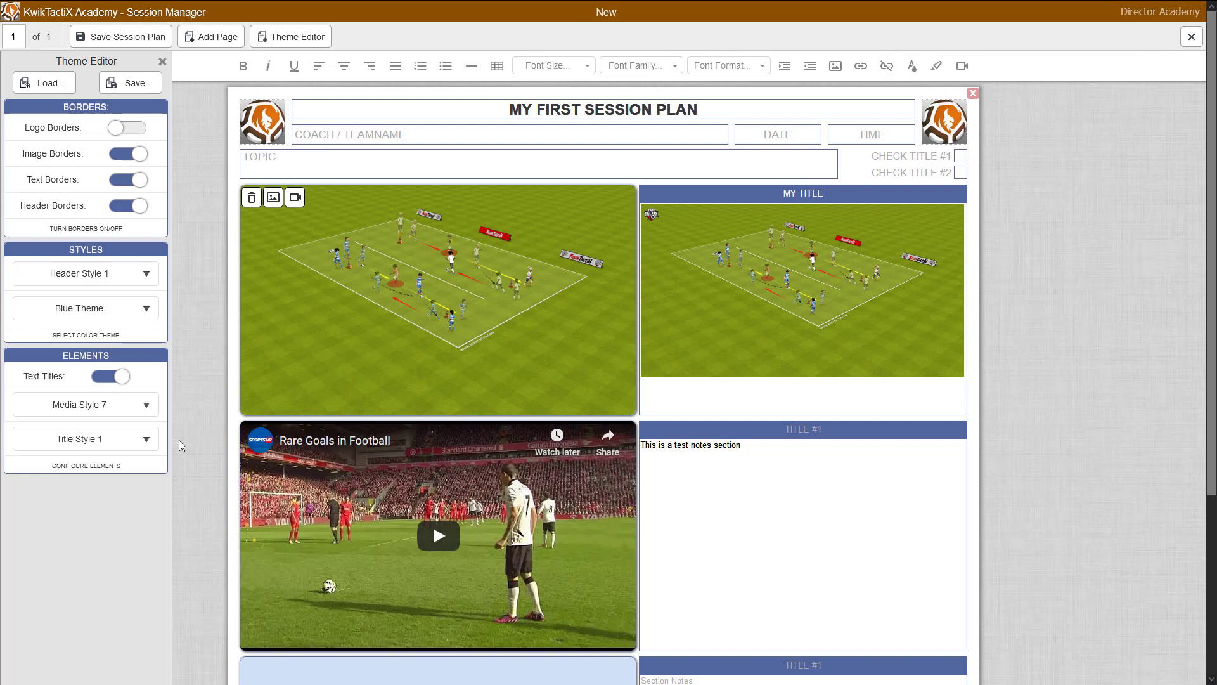
click(120, 443)
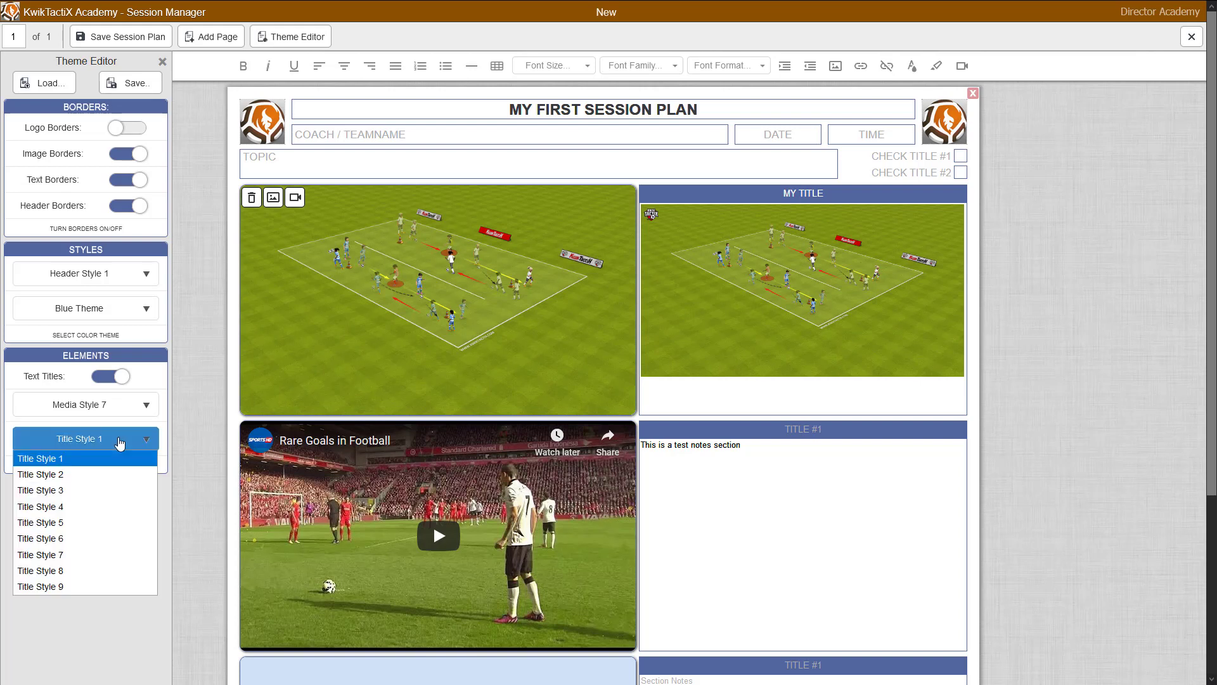
click(70, 571)
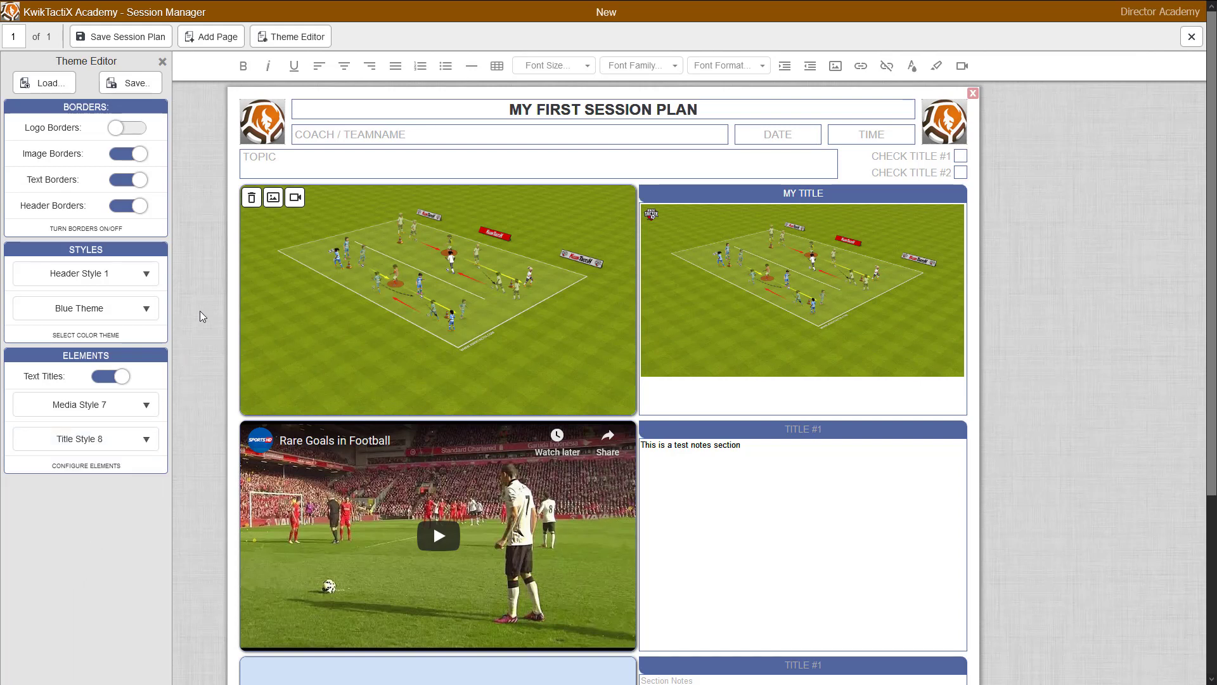
Apply the Orange Theme to the session plan and close the theme editor
click(127, 315)
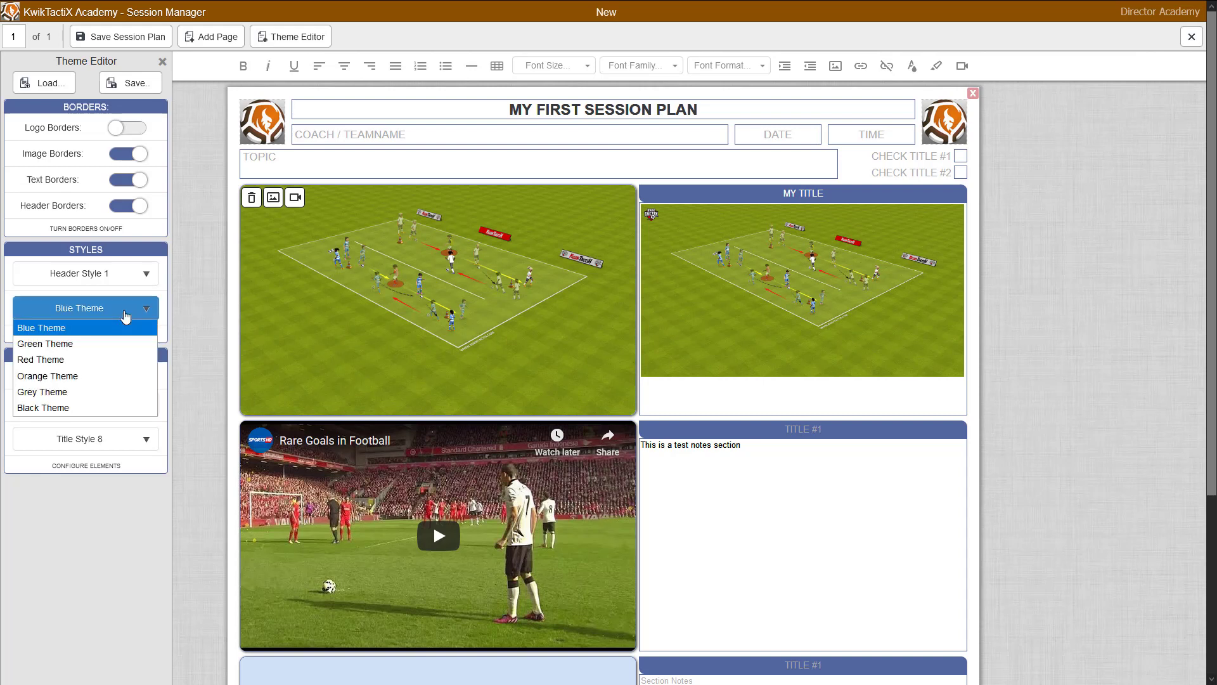
click(81, 376)
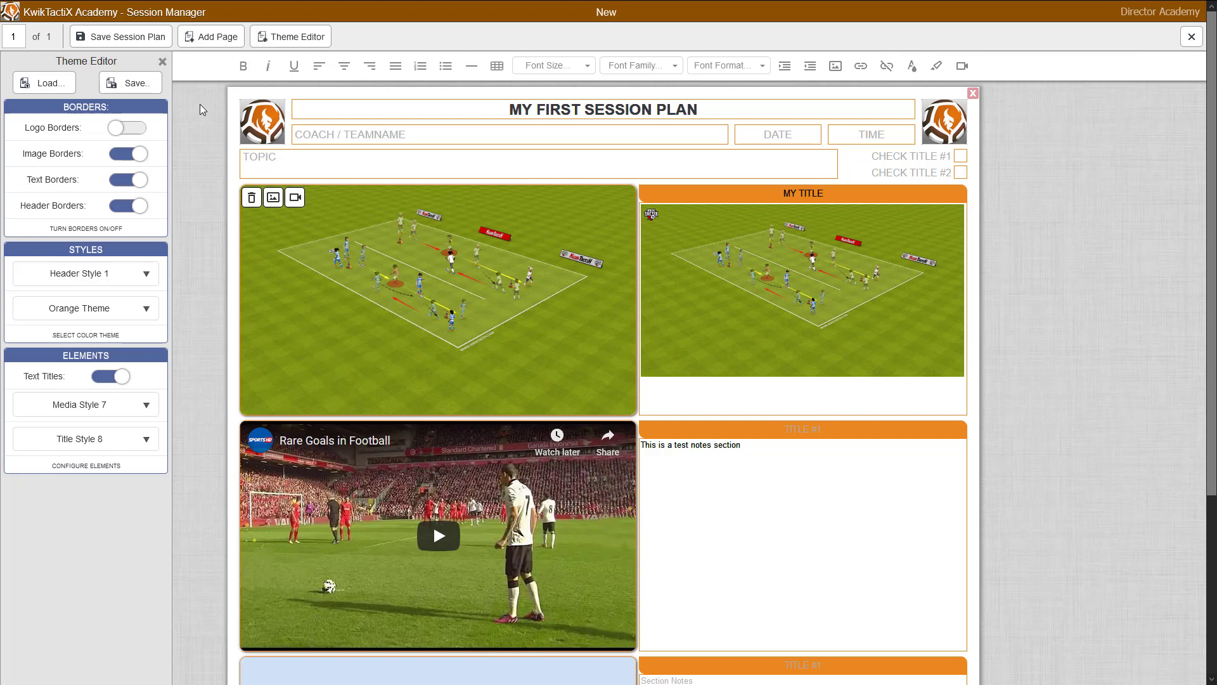
click(163, 61)
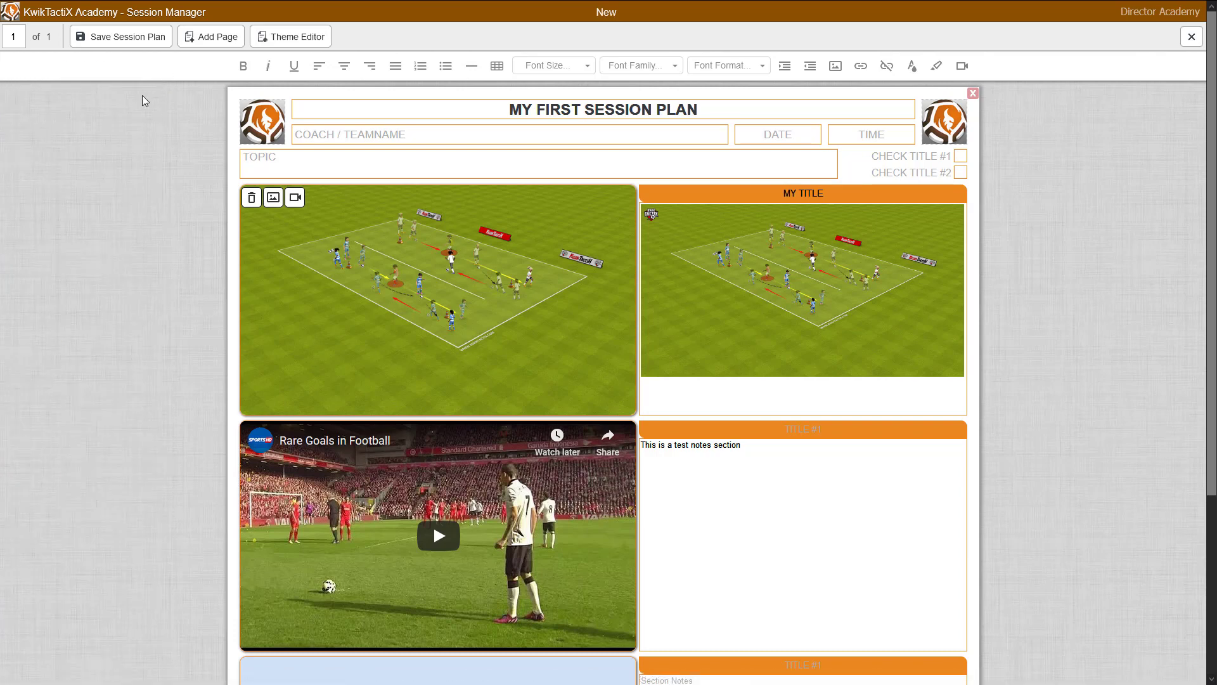
Save the session plan as "My First Session Plan" in the Tutorials folder and exit the session builder
click(123, 43)
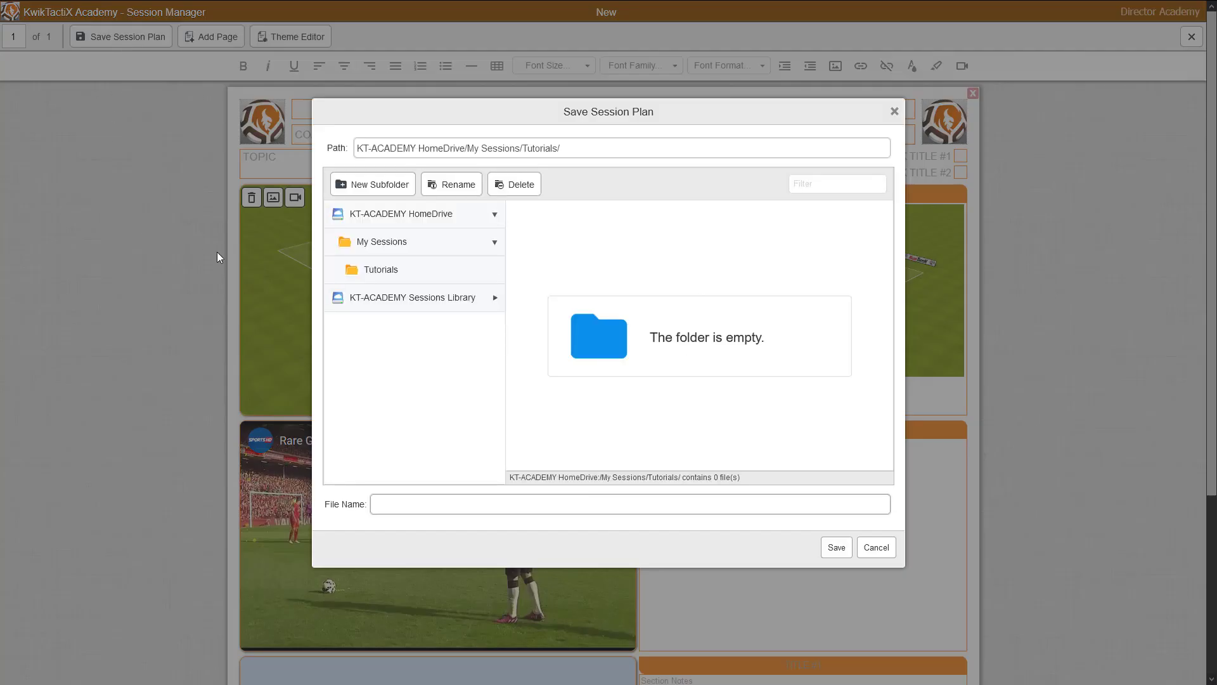
click(428, 273)
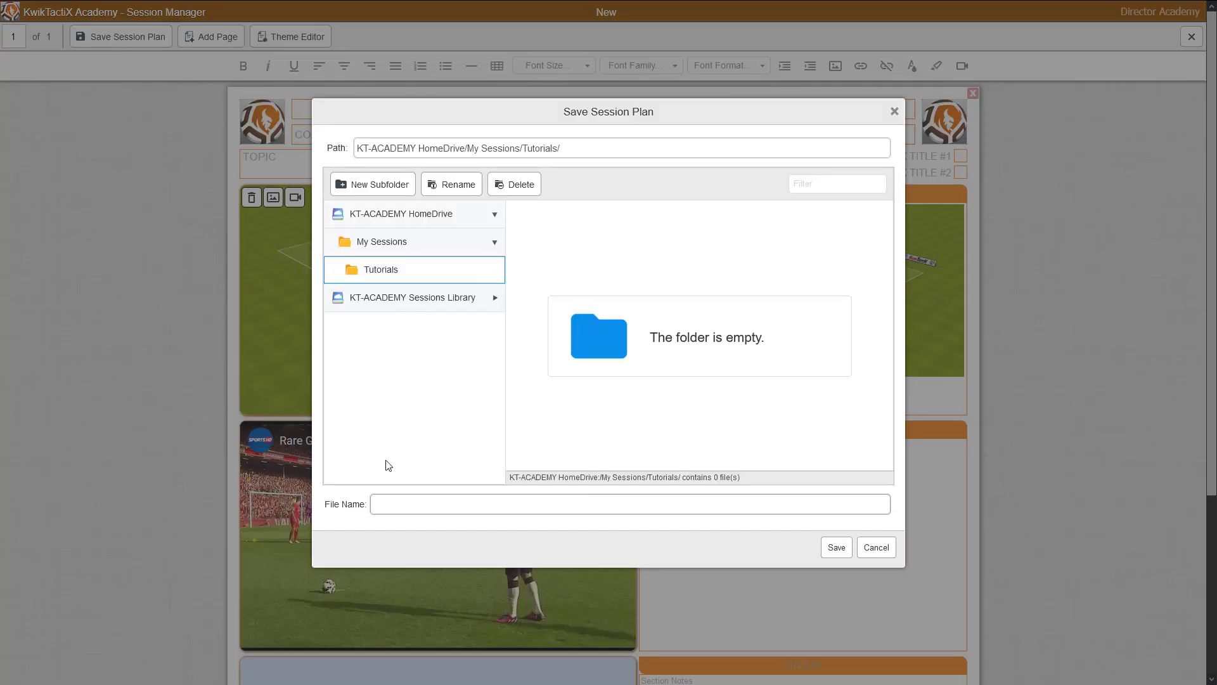
click(408, 505)
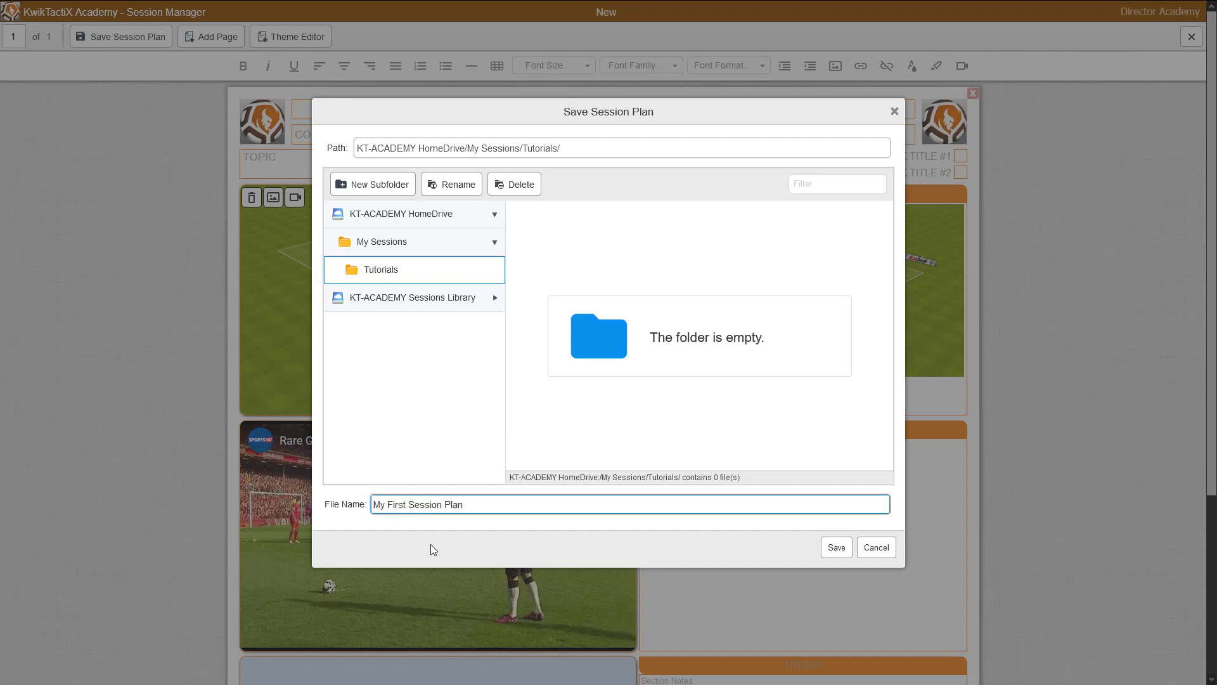
click(835, 548)
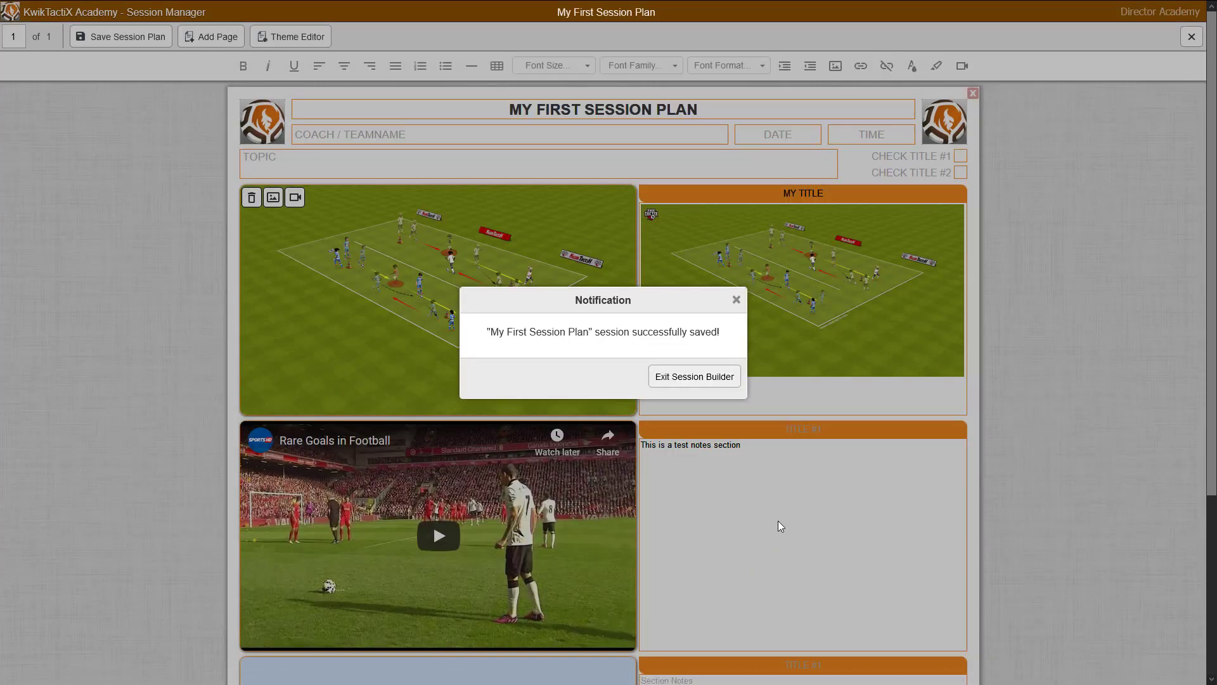
click(695, 377)
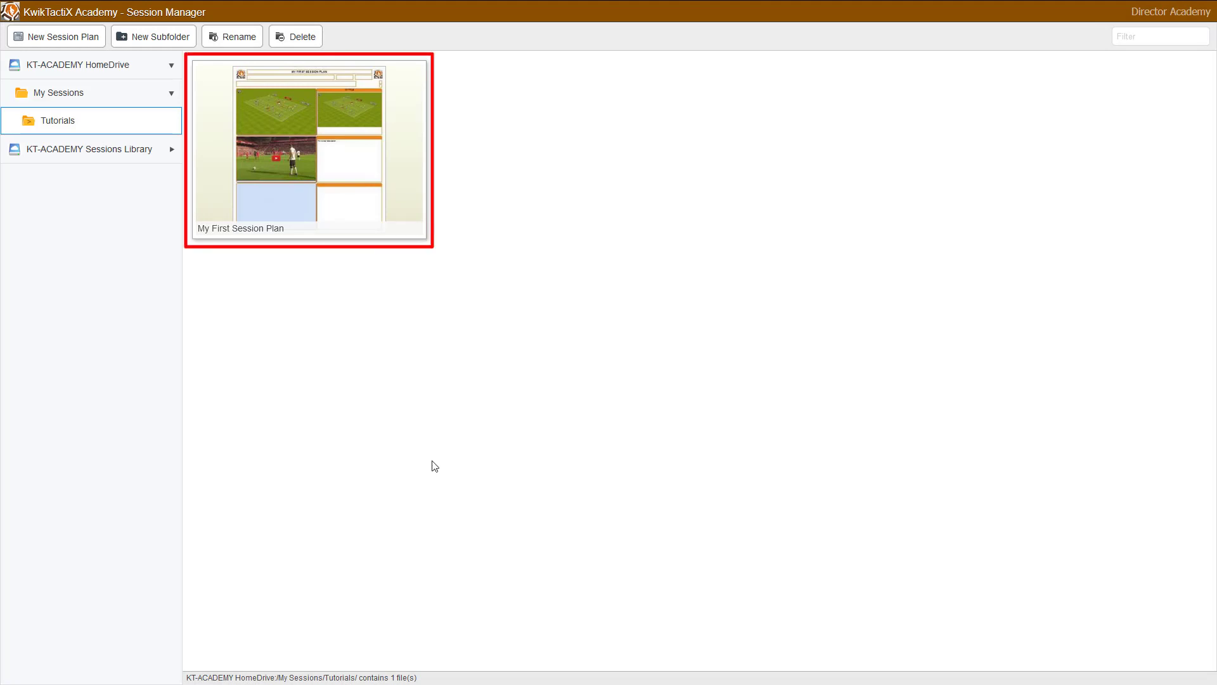
View the saved My First Session Plan, checking the enlarged notes image and briefly playing the video, and close the viewer
click(305, 171)
double_click(304, 171)
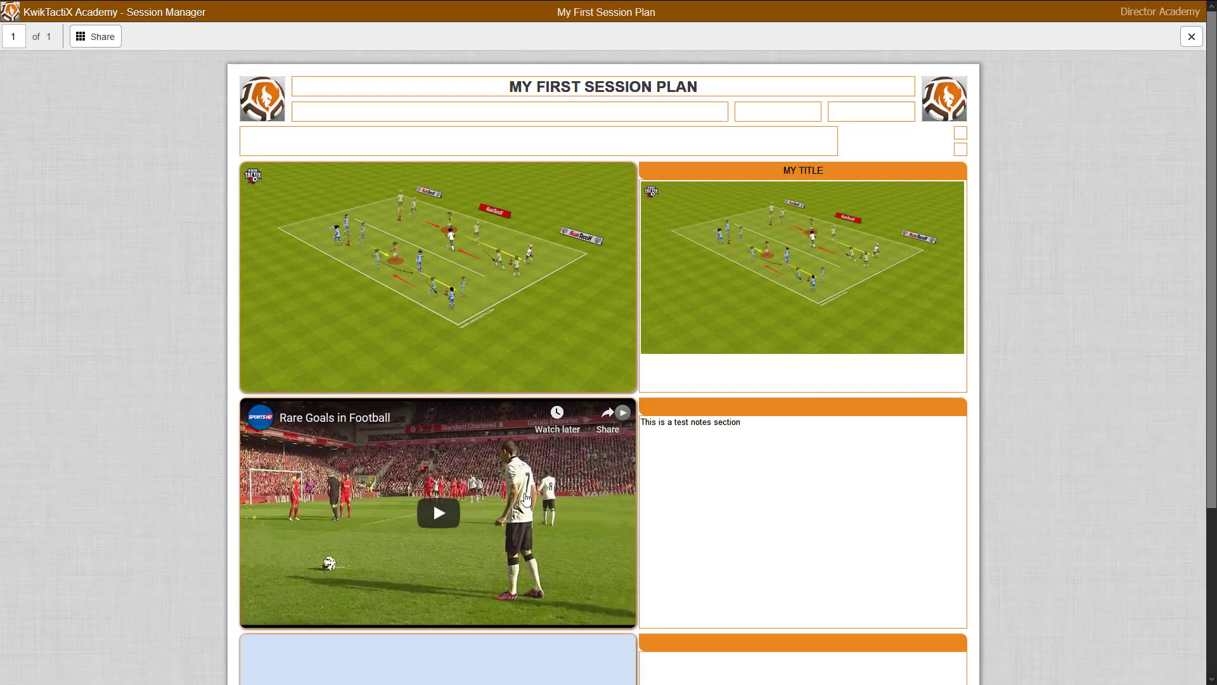
click(745, 259)
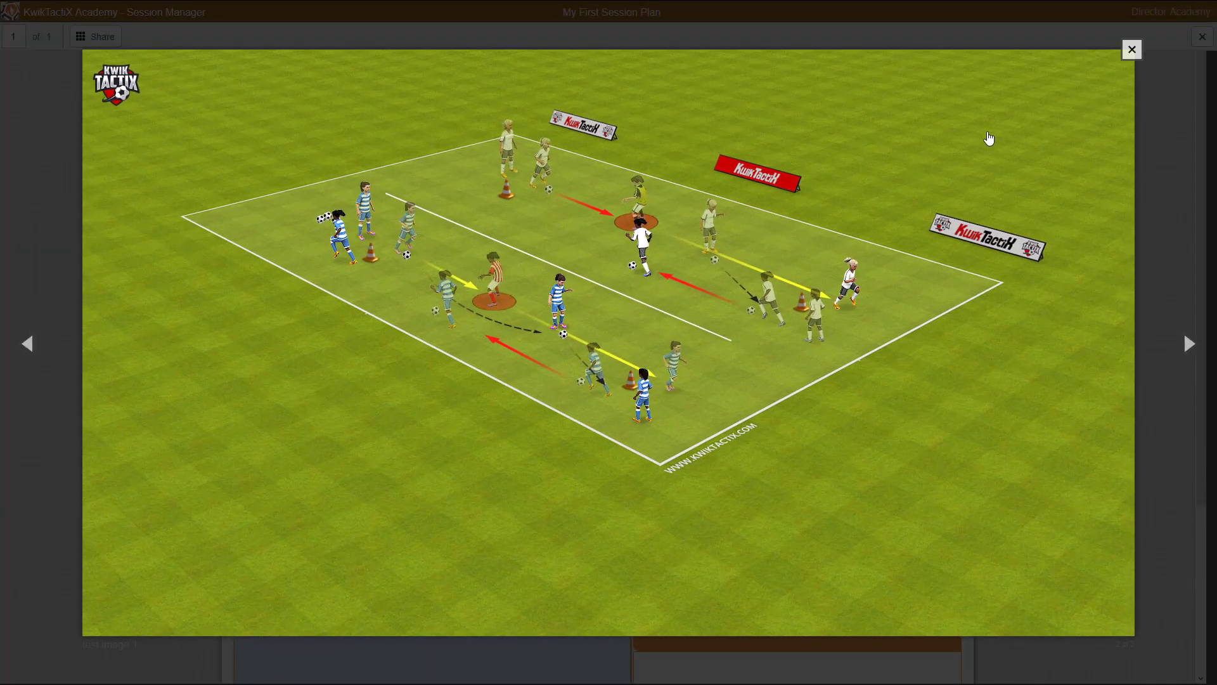
click(1130, 53)
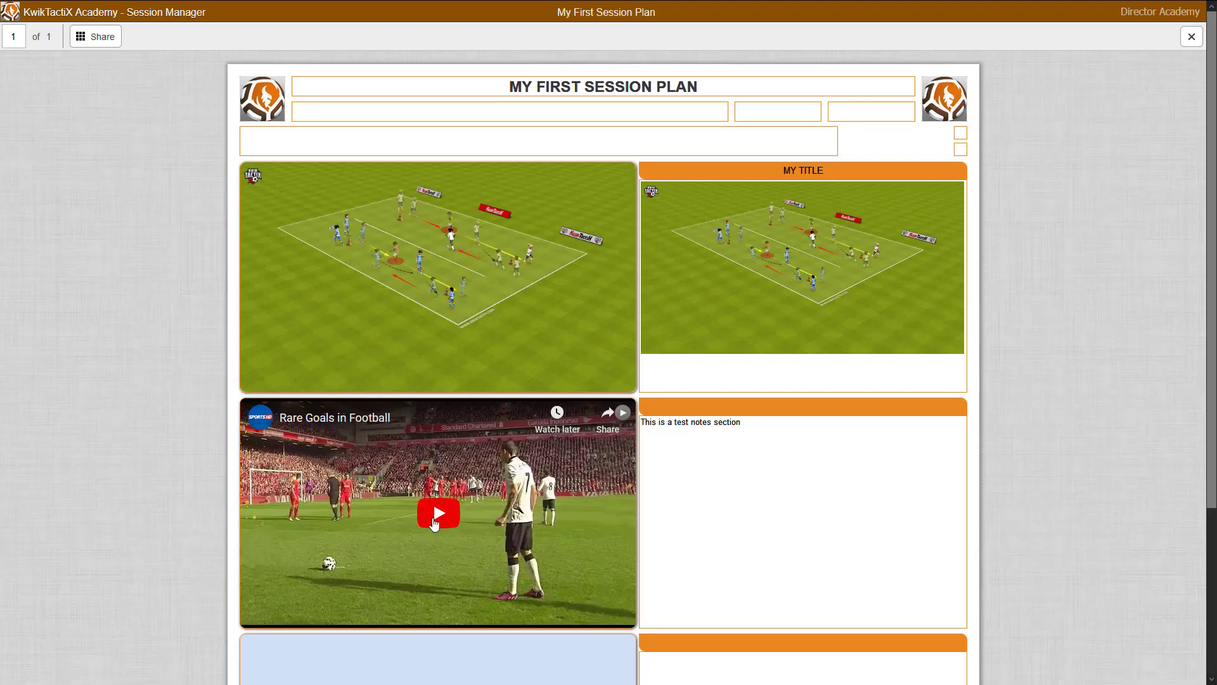
click(436, 513)
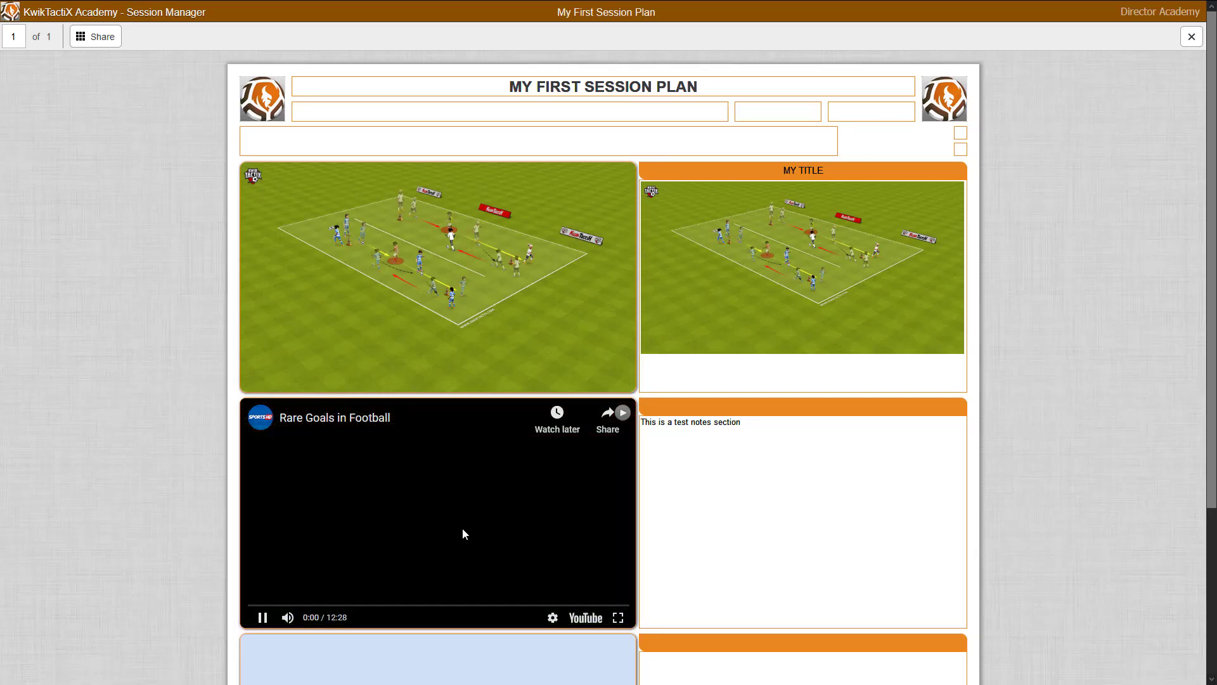
click(262, 621)
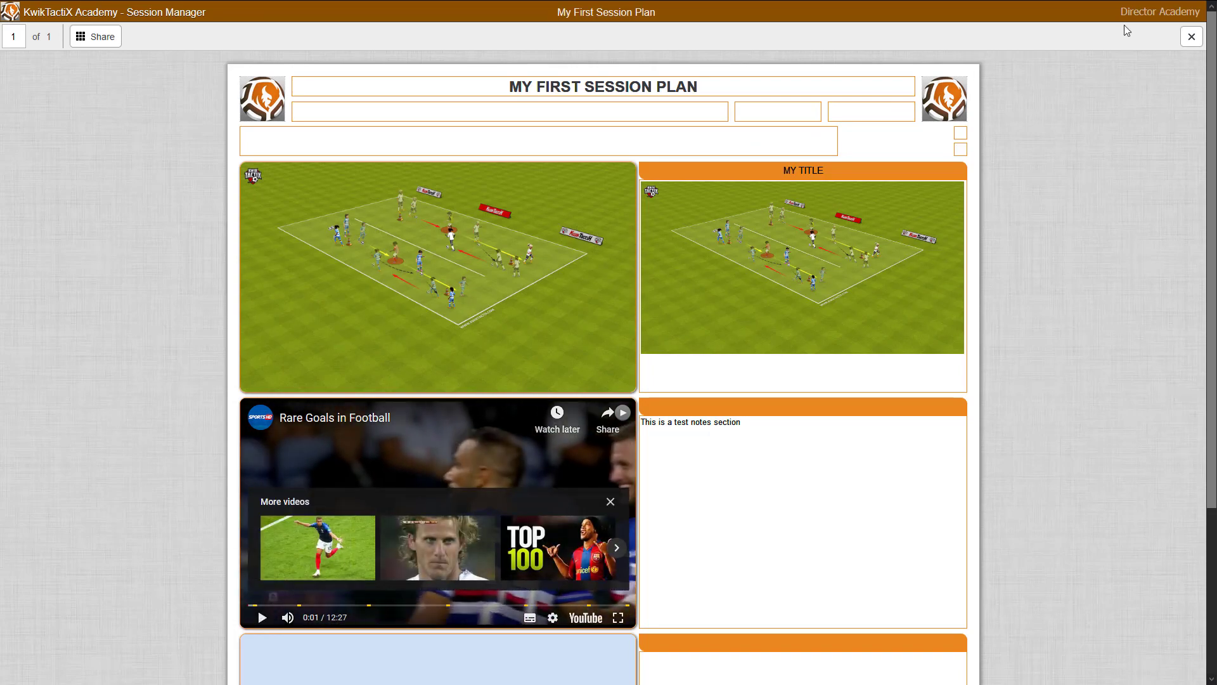
click(1192, 36)
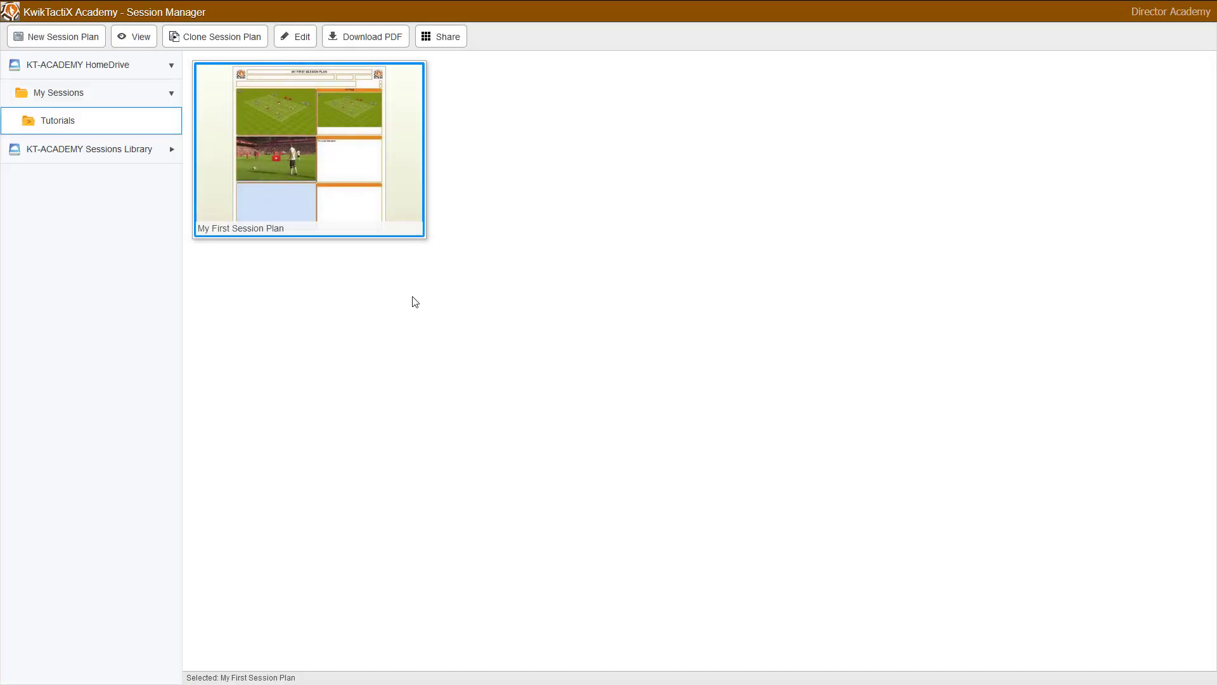
Open My First Session Plan for editing and exit the editor back to the Tutorials folder
right_click(315, 171)
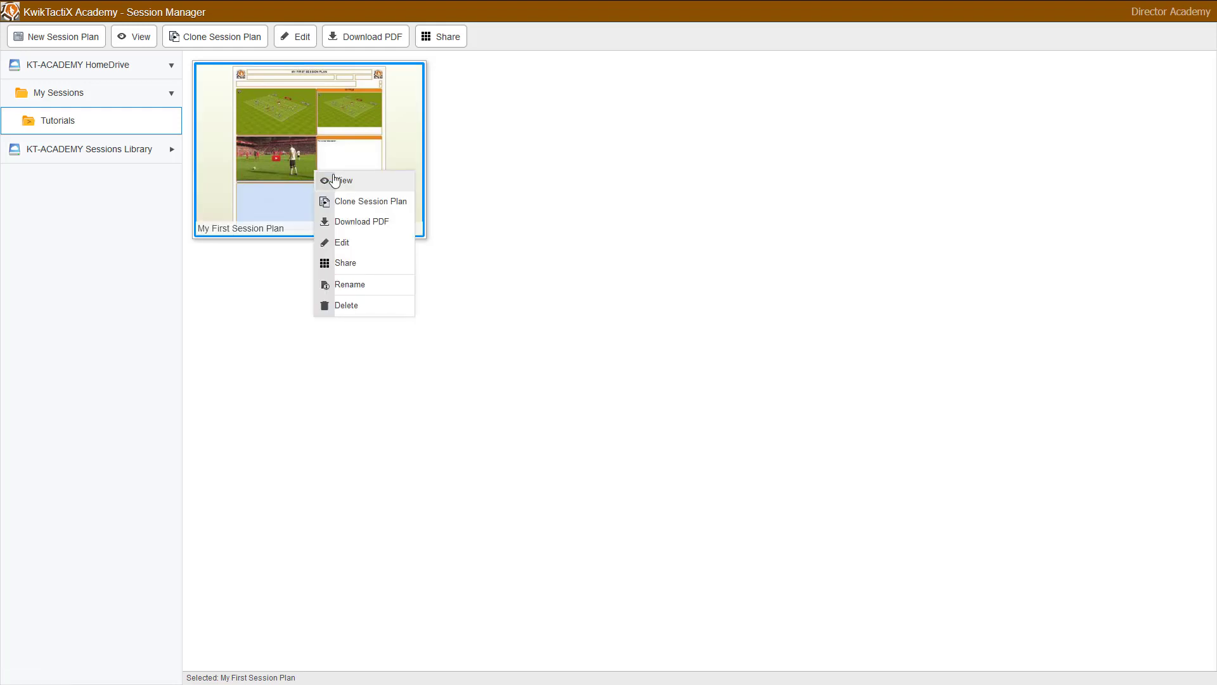
click(353, 249)
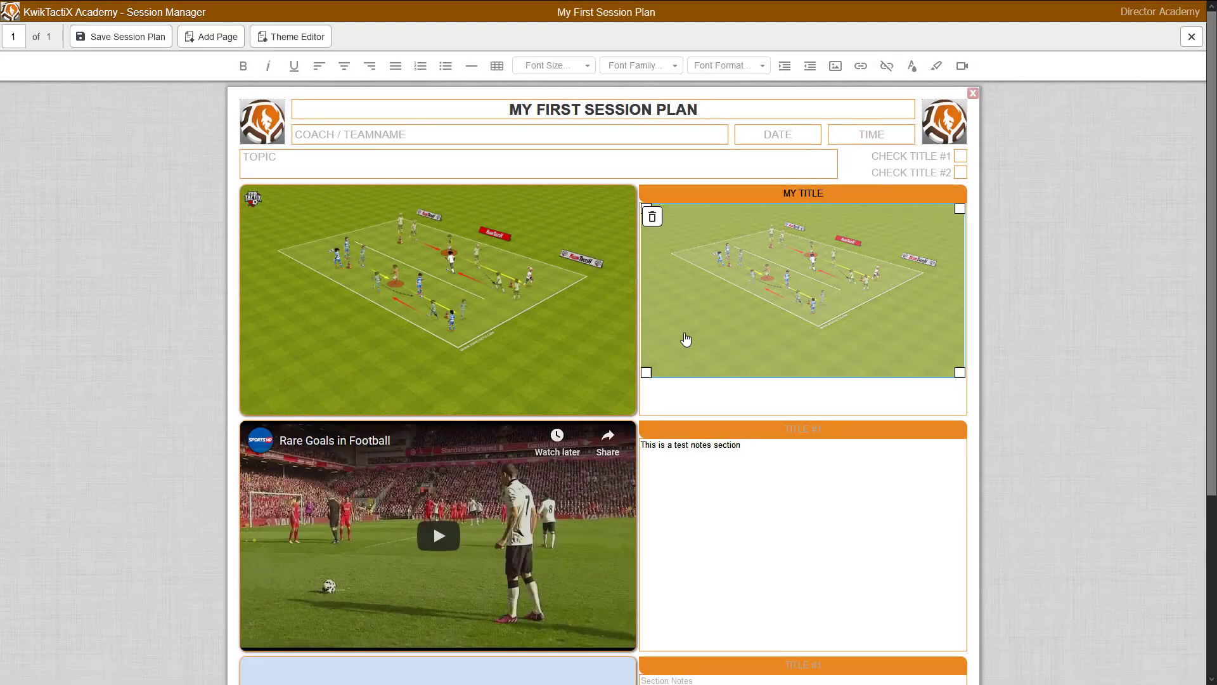
click(1192, 38)
click(741, 367)
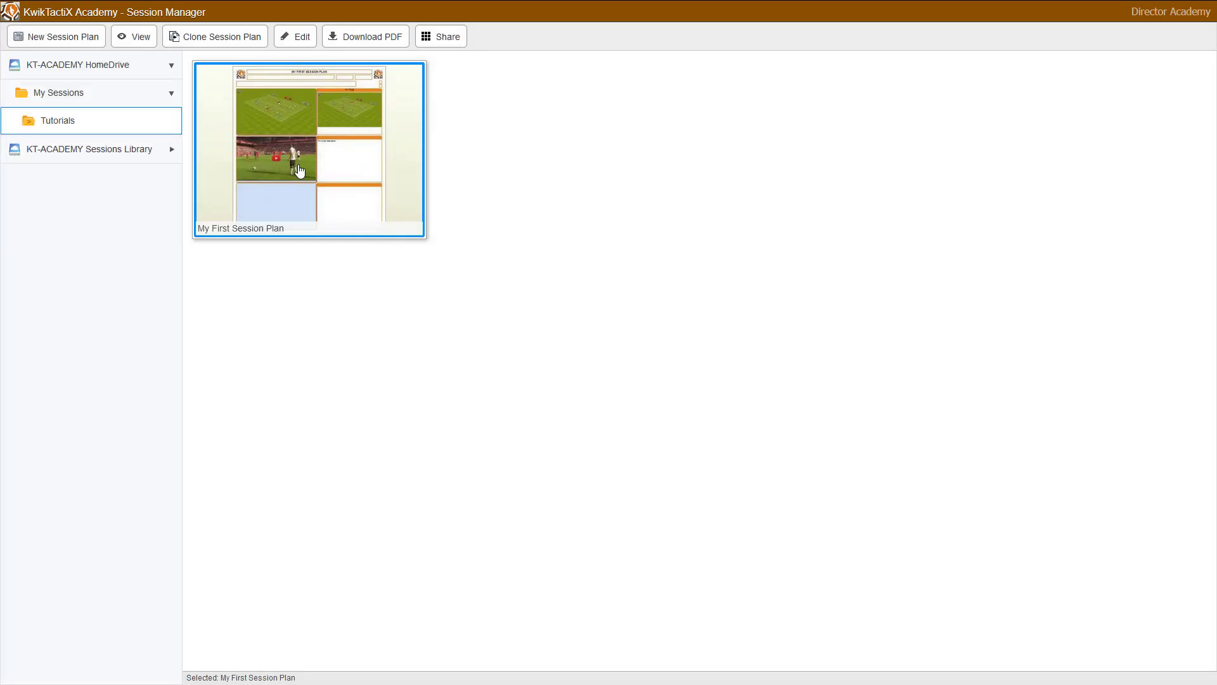
Generate the share link for My First Session Plan, select the whole link and close the sharing dialog
click(452, 43)
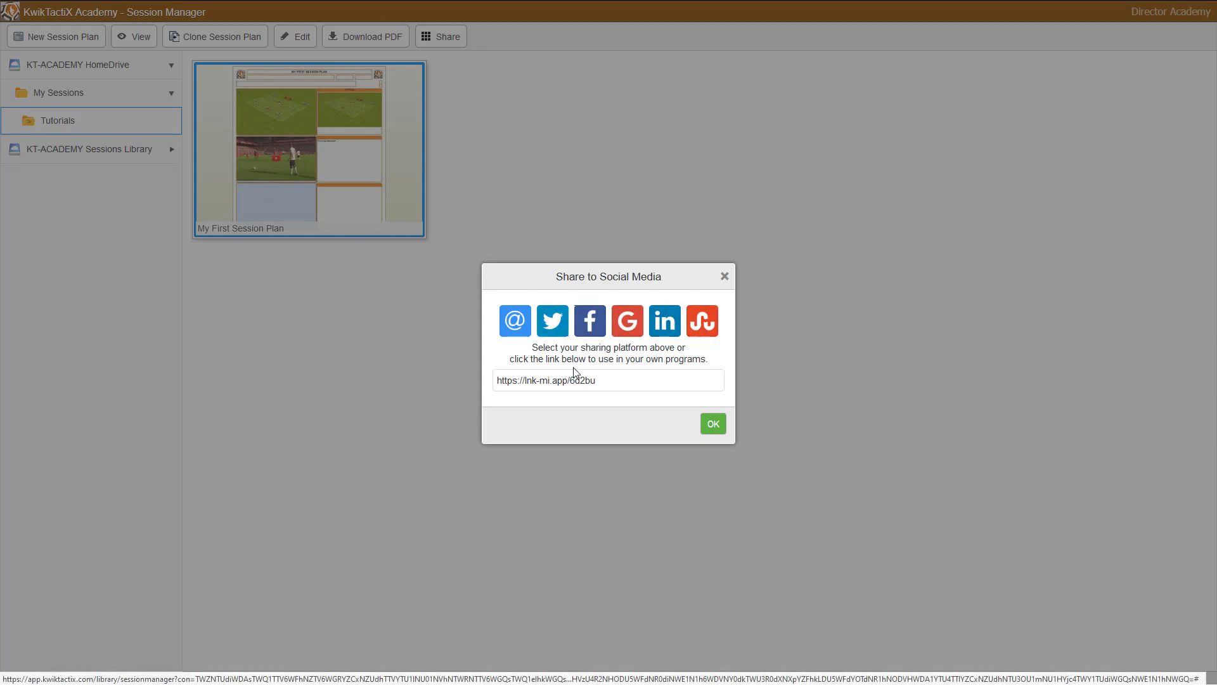
drag(608, 380, 471, 384)
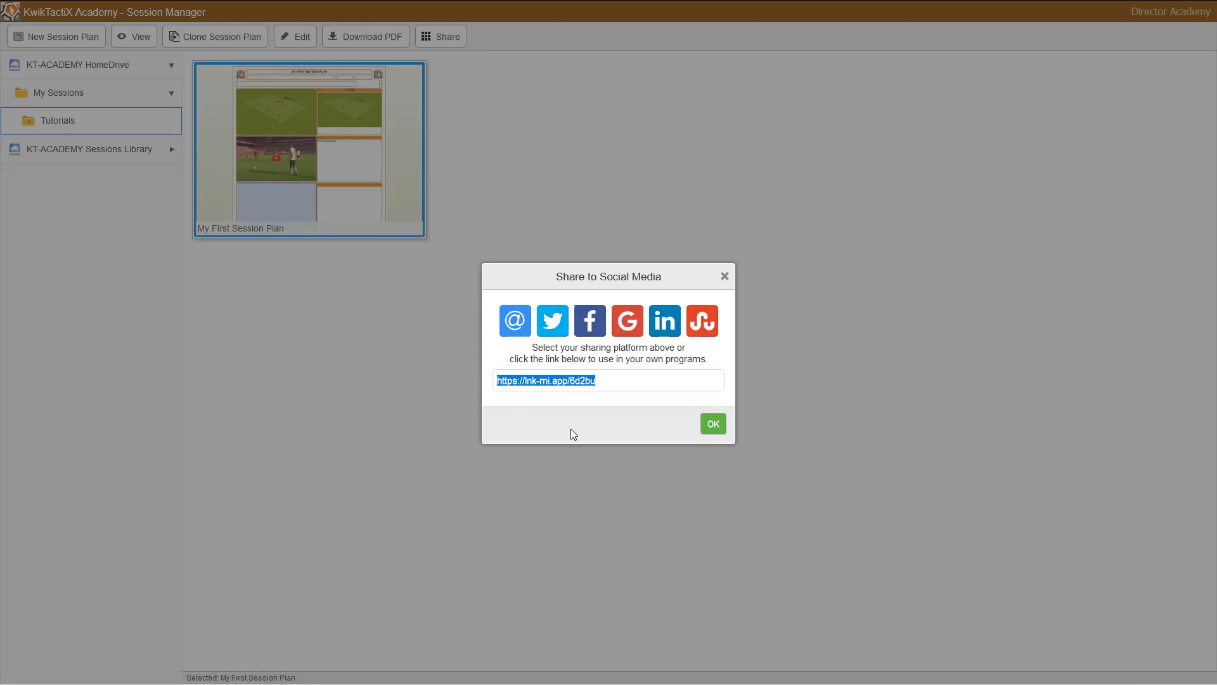
click(712, 428)
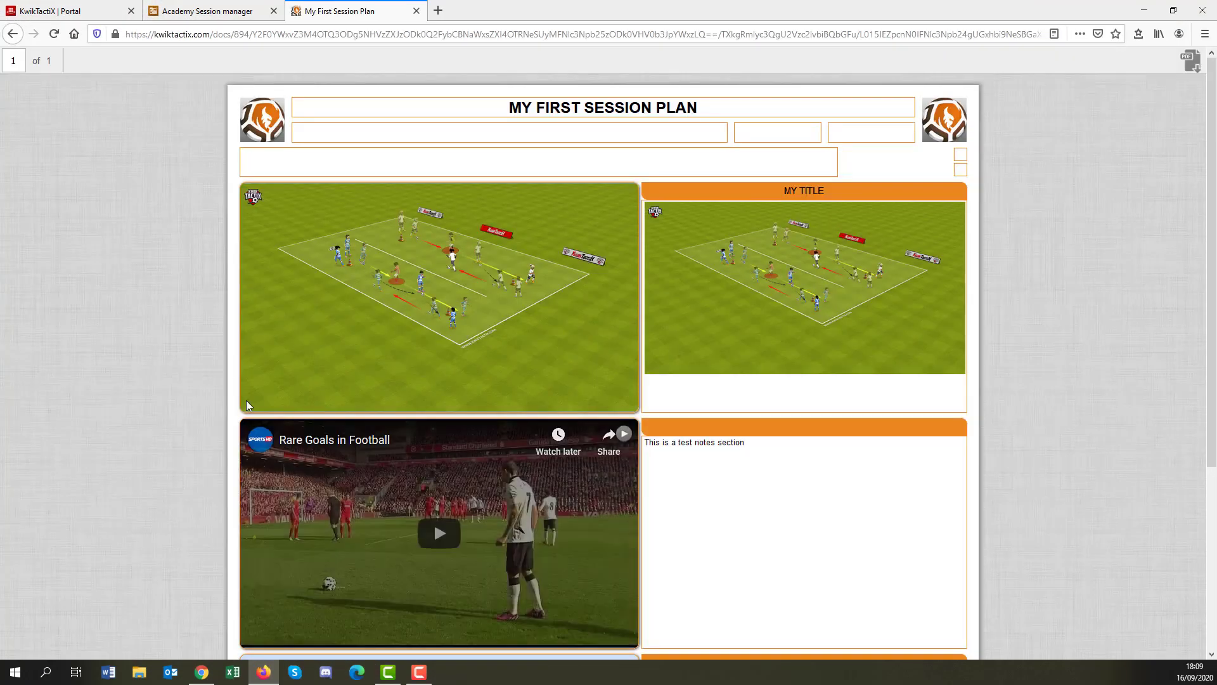
Check the shared session plan page by viewing its video and its notes image enlarged, closing each one
click(628, 440)
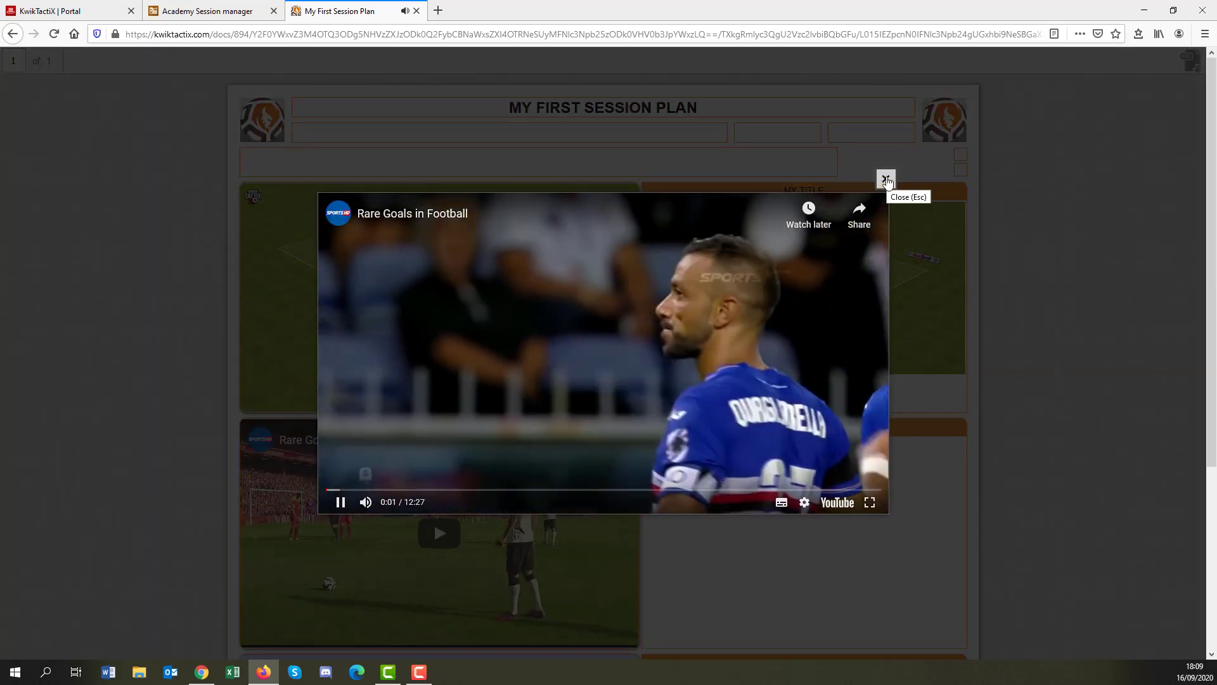
click(887, 182)
click(850, 304)
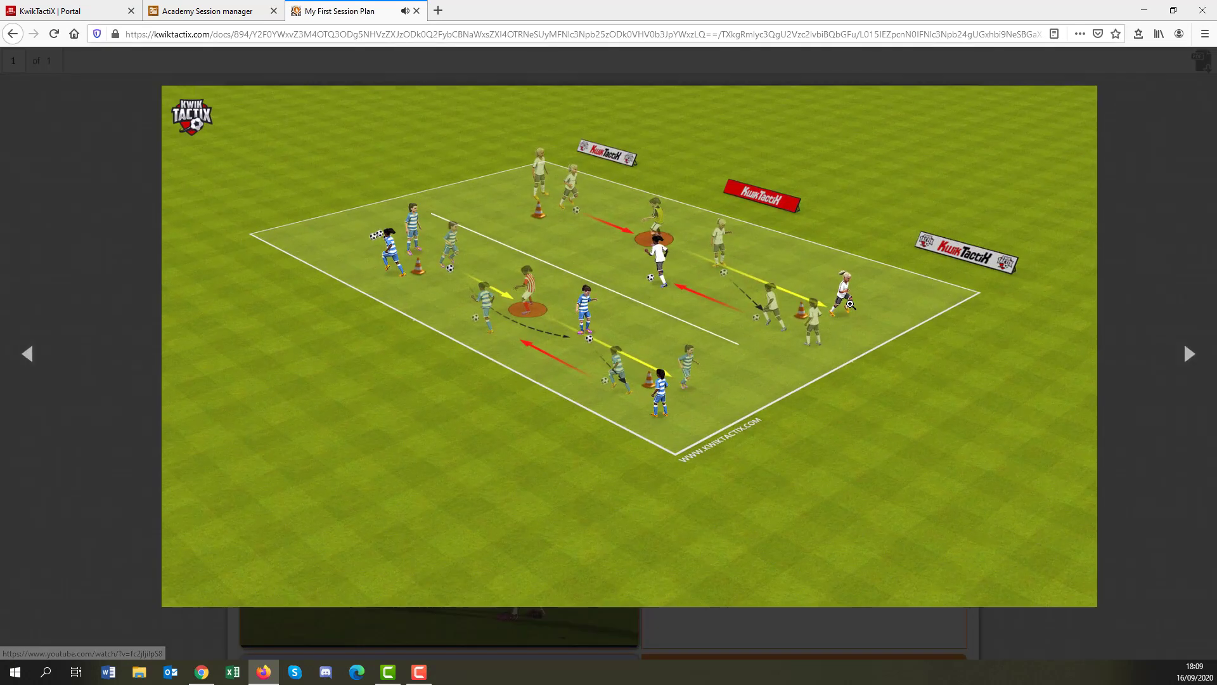
click(1113, 72)
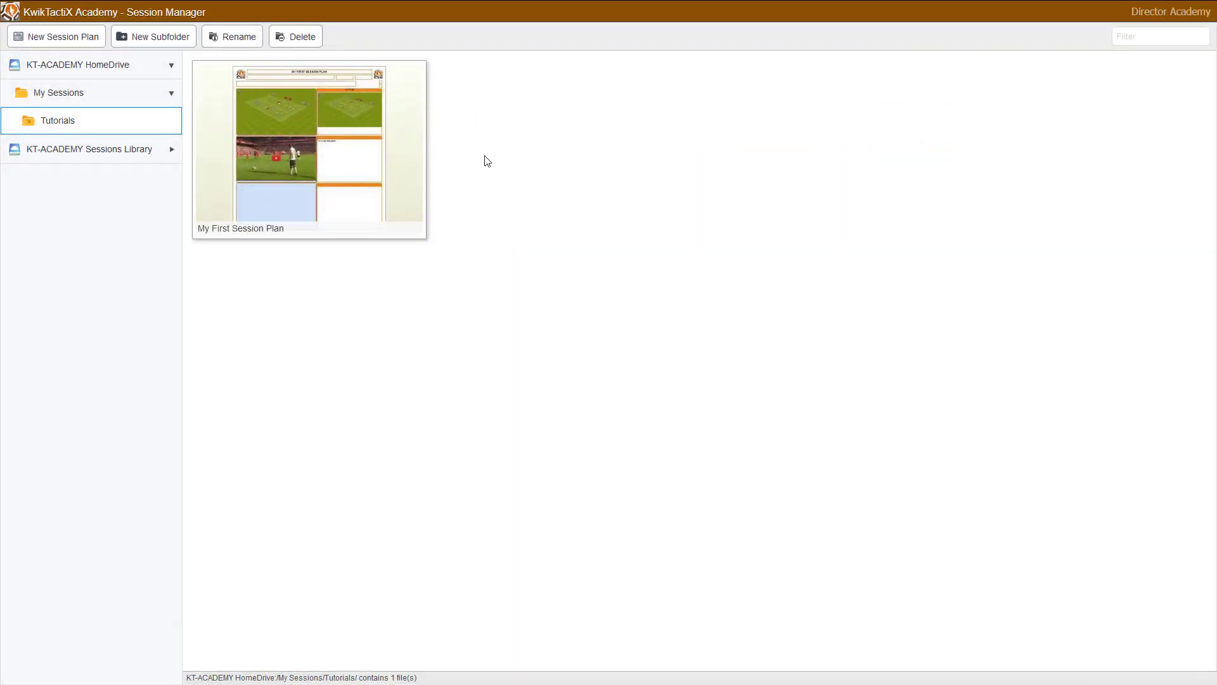
Request a PDF download of My First Session Plan from the Tutorials folder
click(370, 172)
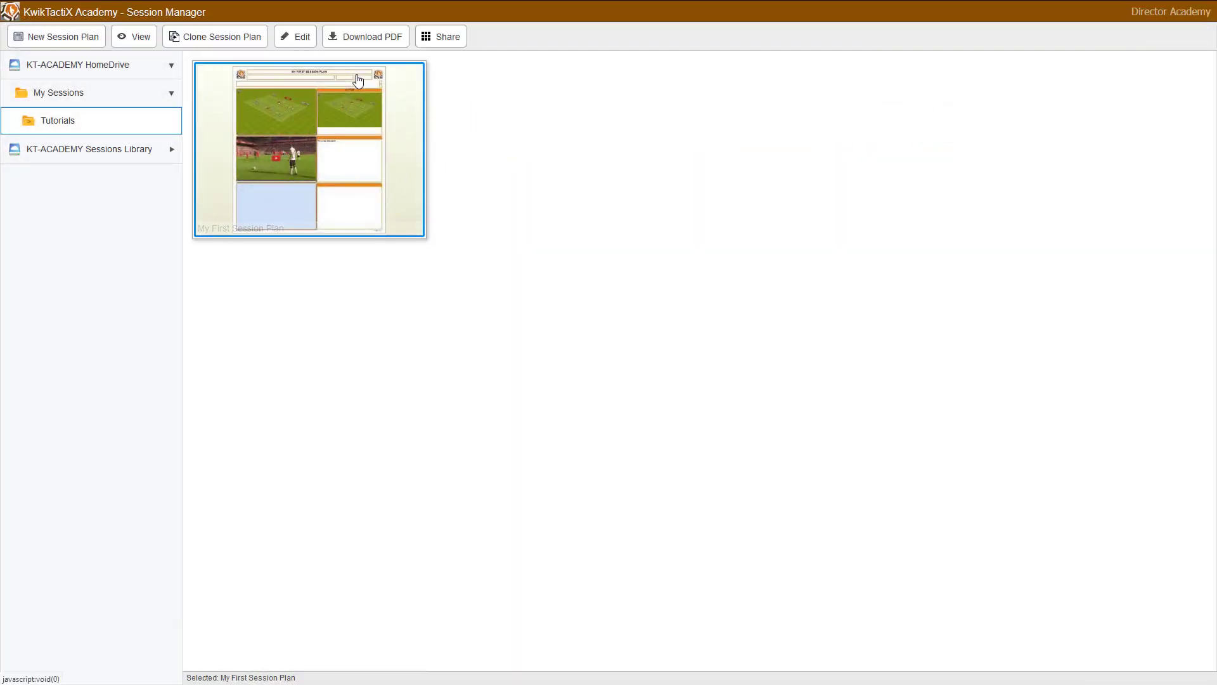
click(372, 38)
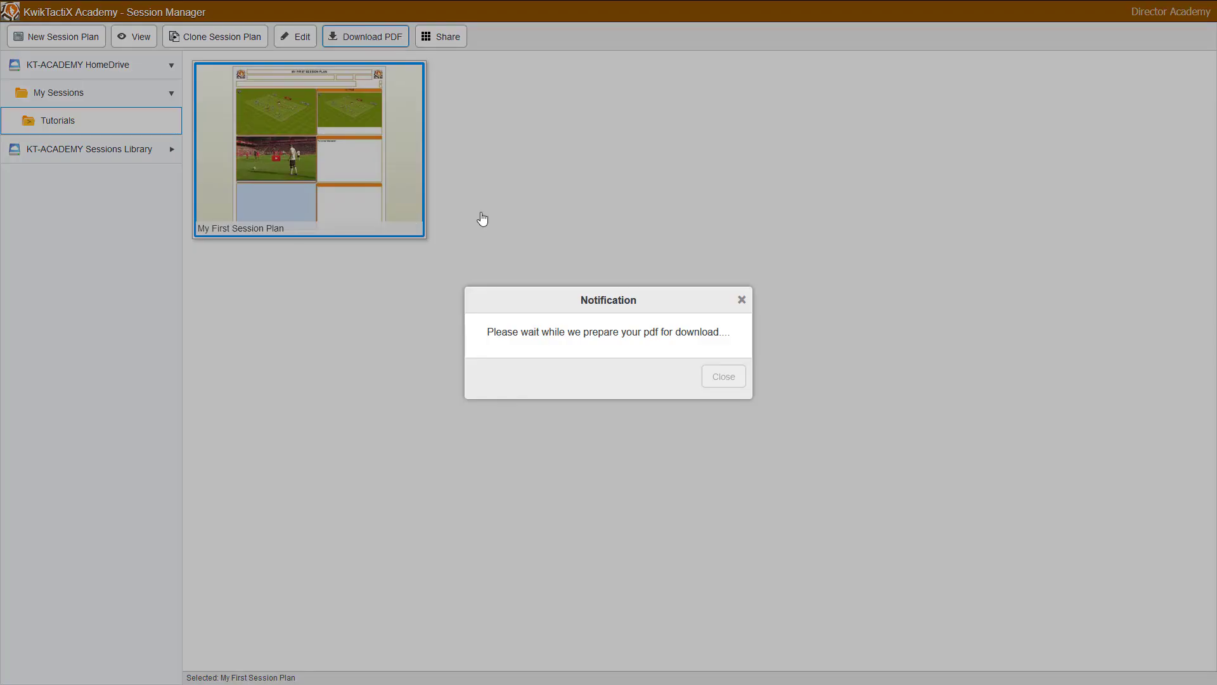
click(723, 376)
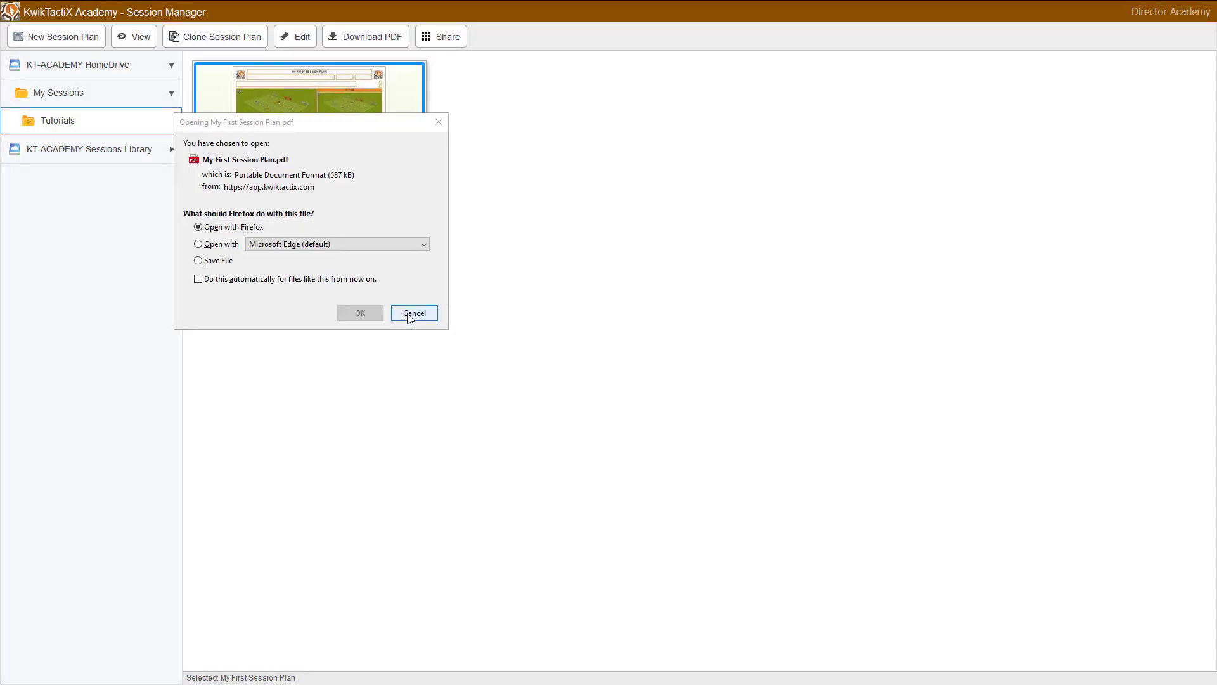